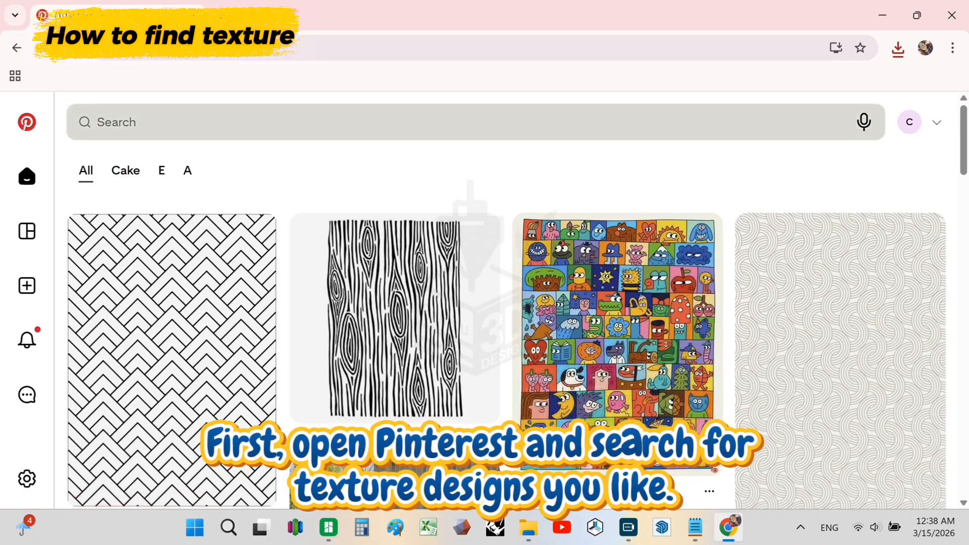
# Search Pinterest for "texture" and open the wood grain line pattern pin in a new tab.
pyautogui.click(174, 226)
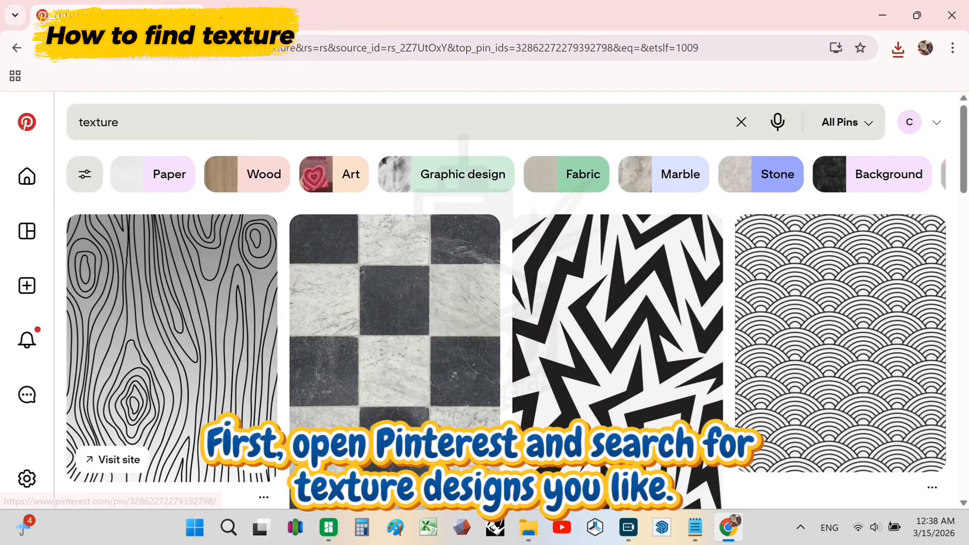
pyautogui.rightClick(212, 297)
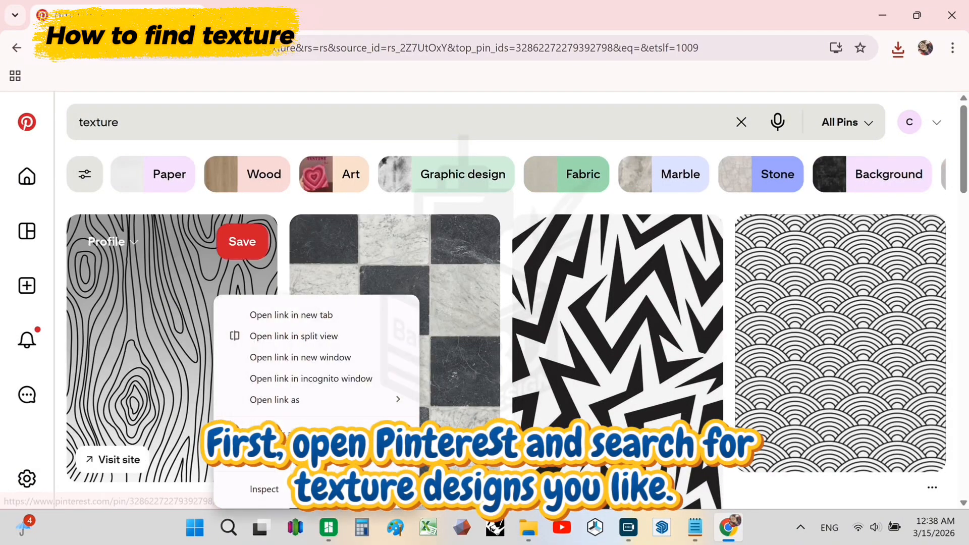
pyautogui.click(282, 314)
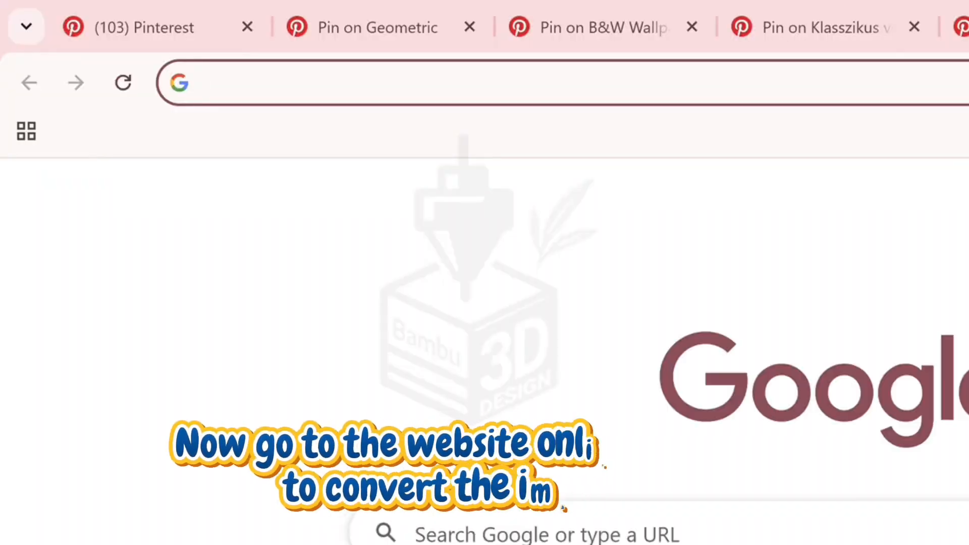
pyautogui.click(228, 82)
pyautogui.write('https://www.online-convert.com/')
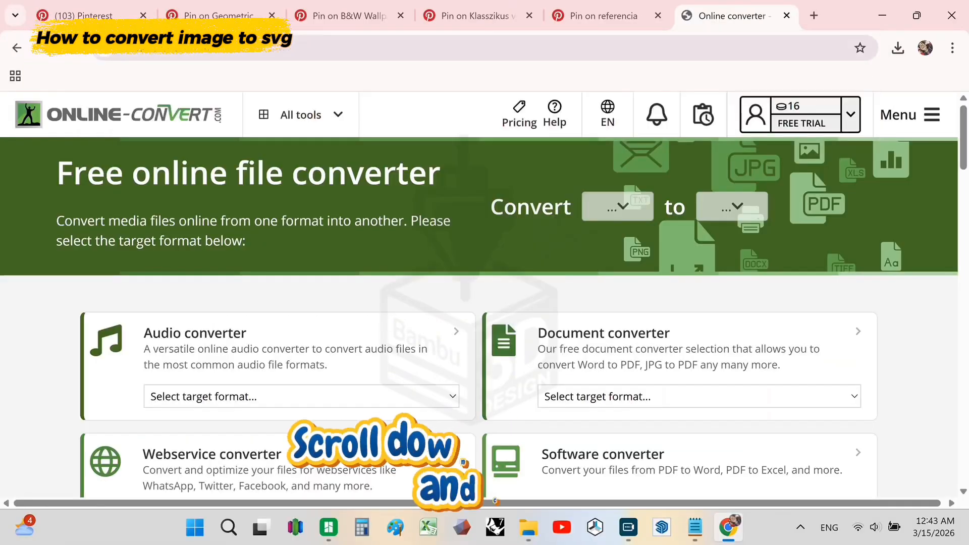
pyautogui.scroll(-6, 277, 328)
pyautogui.scroll(-5, 303, 348)
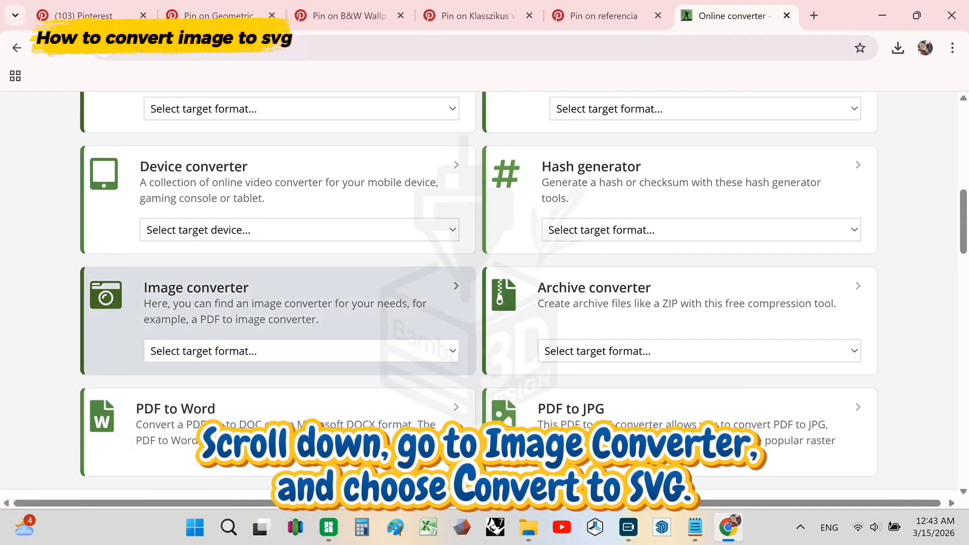
pyautogui.click(301, 351)
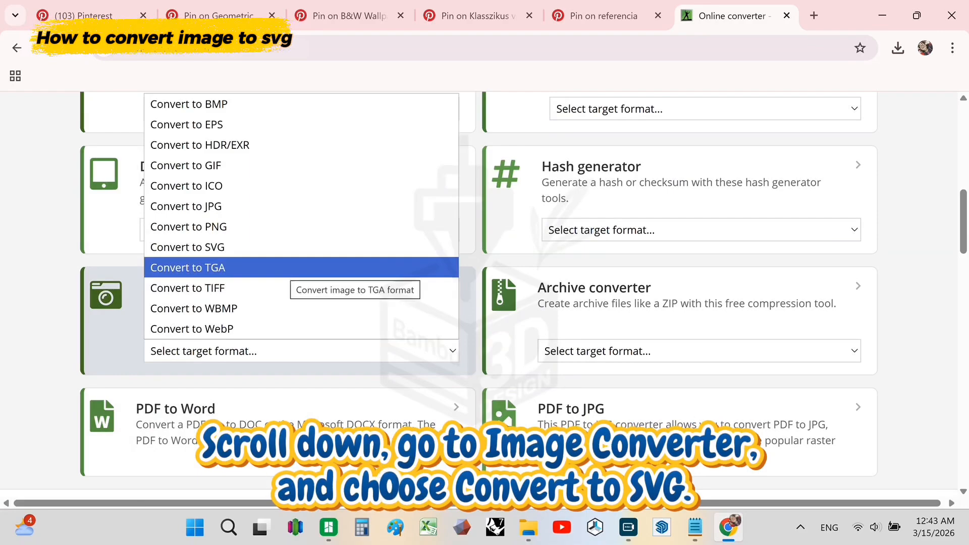
pyautogui.click(302, 247)
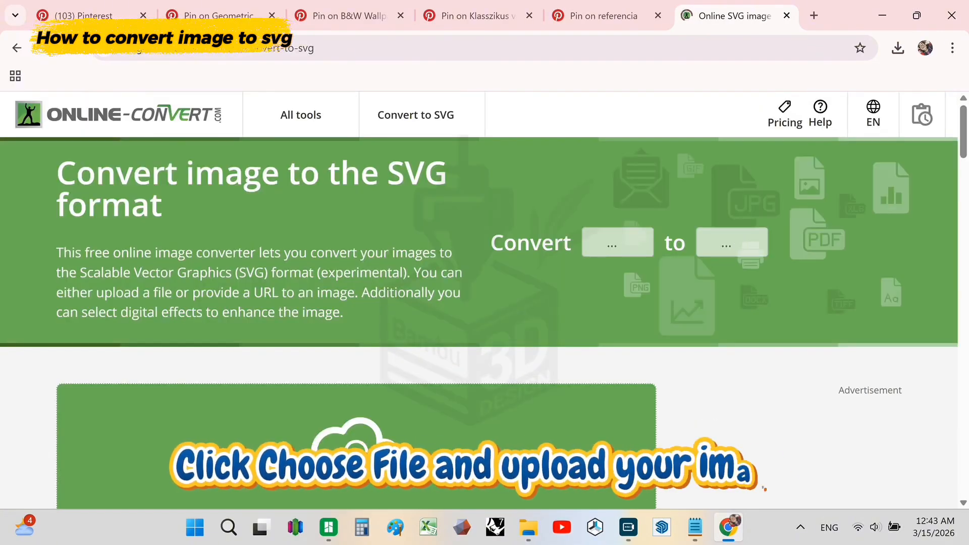
# Upload 2b0df07e7fd4eb80cbe153f18e16a9ce.jpg to the SVG converter and start the conversion.
pyautogui.scroll(-6, 485, 303)
pyautogui.click(355, 241)
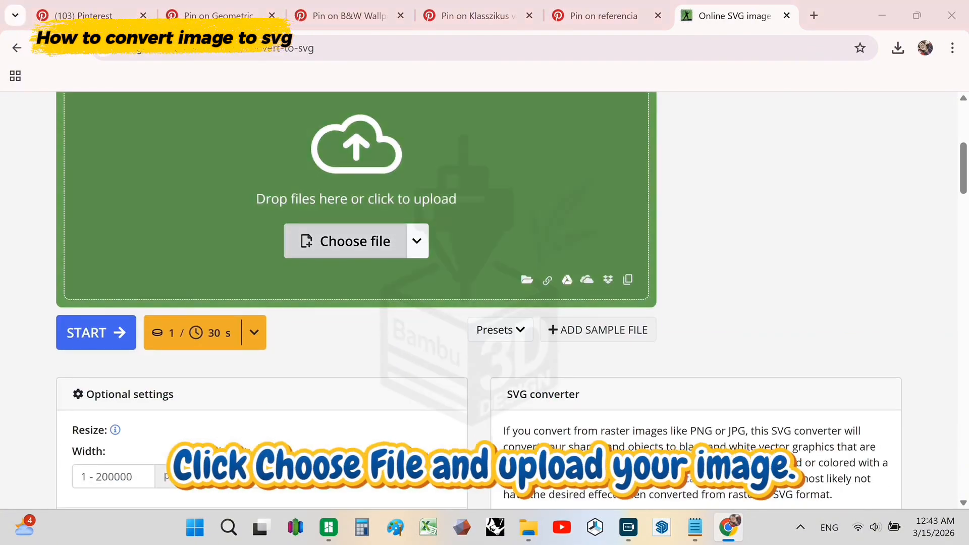
pyautogui.doubleClick(257, 115)
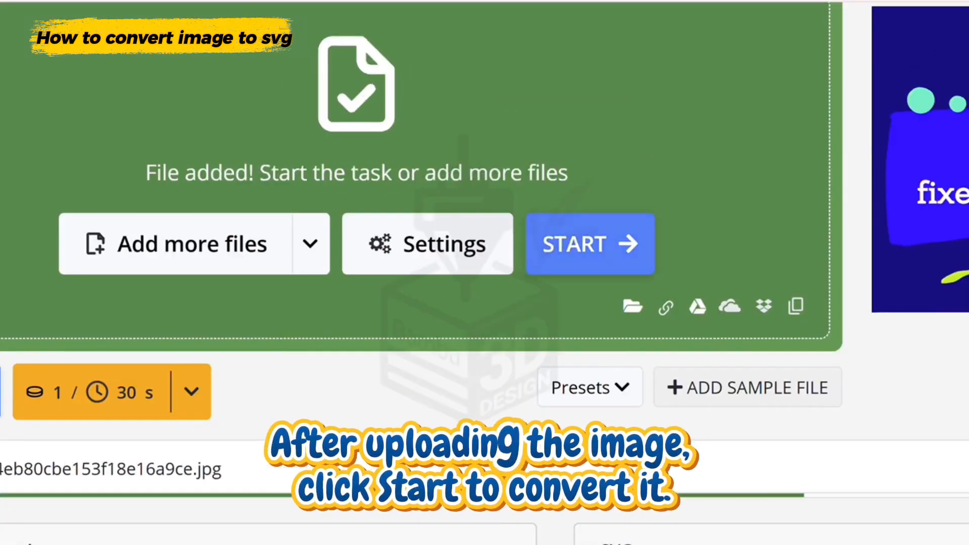
pyautogui.click(590, 244)
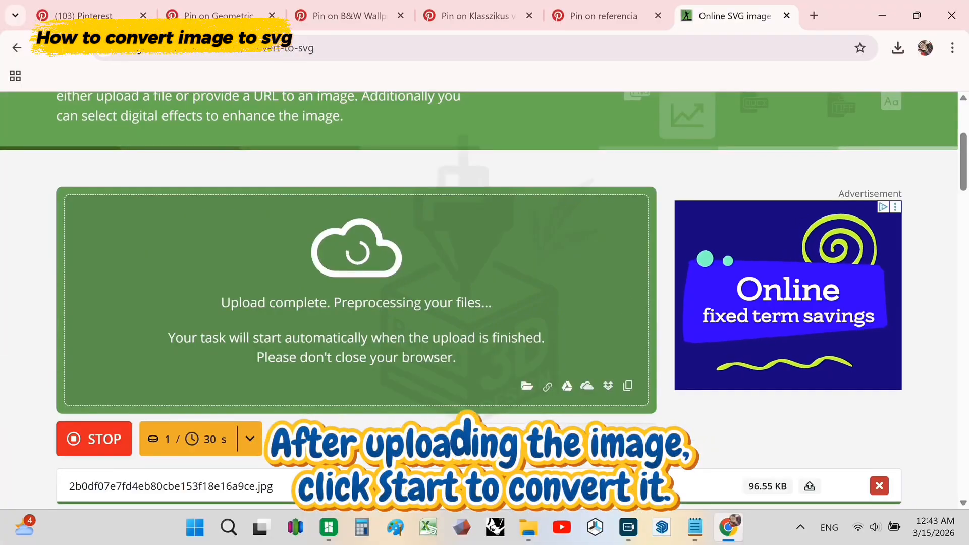
pyautogui.scroll(-3, 485, 272)
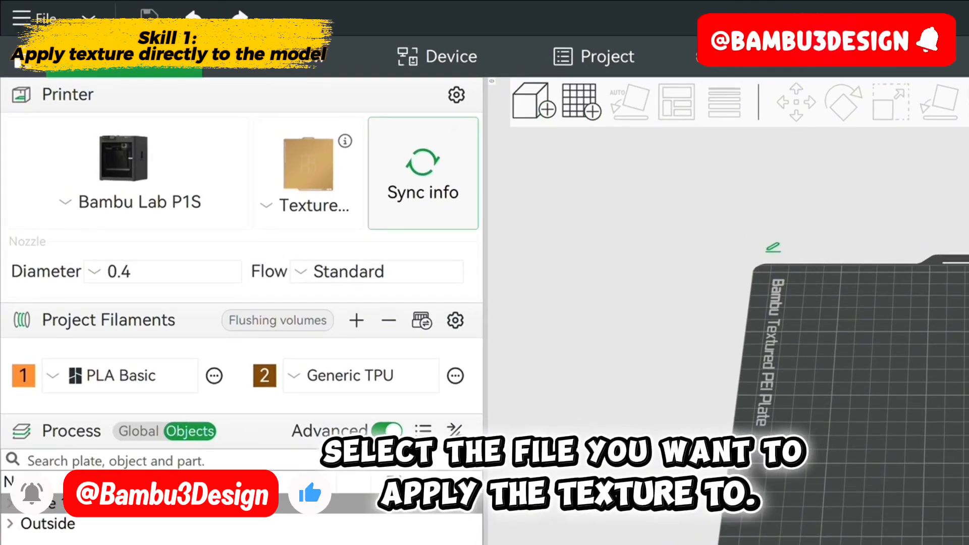
# In Bambu Studio, import Part1.3mf and add 001.svg to the cube as an SVG part.
pyautogui.click(352, 67)
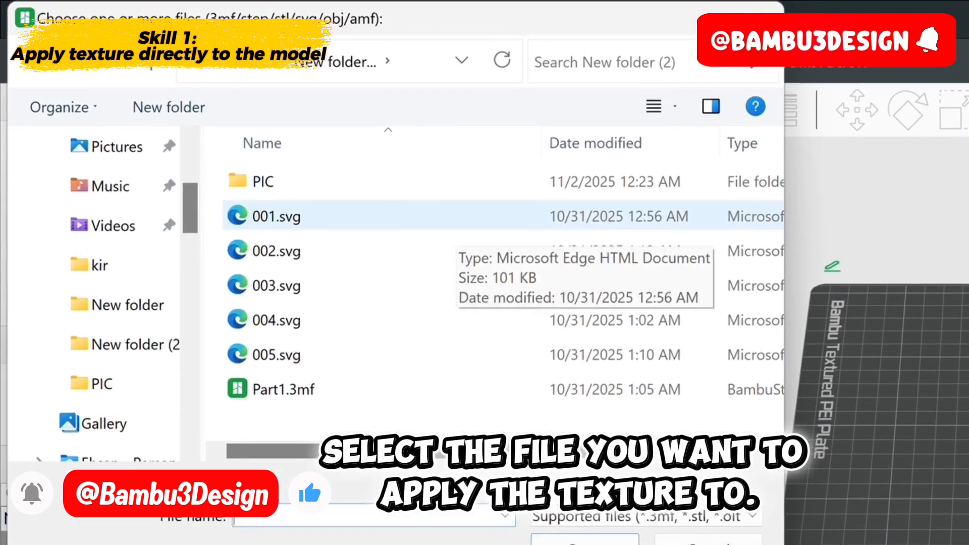
pyautogui.doubleClick(289, 397)
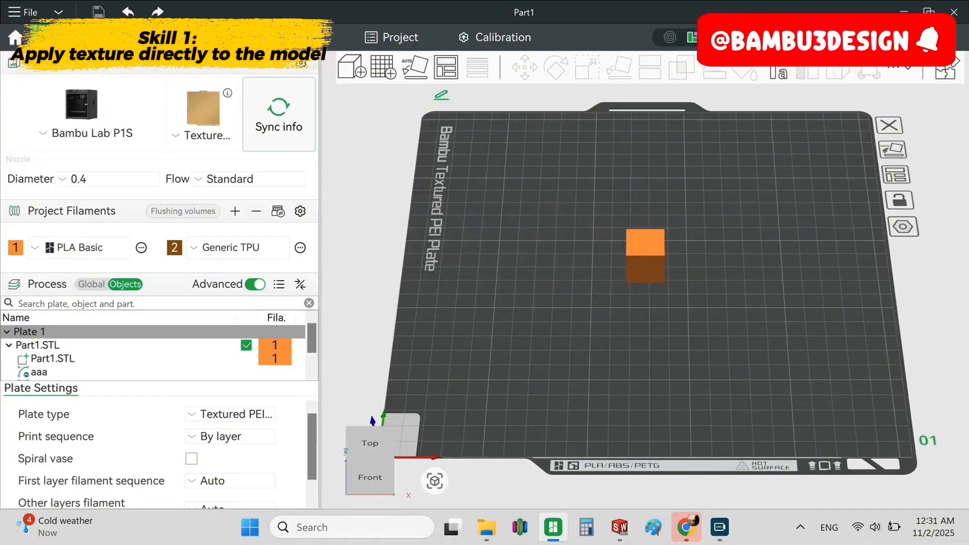
pyautogui.rightClick(649, 252)
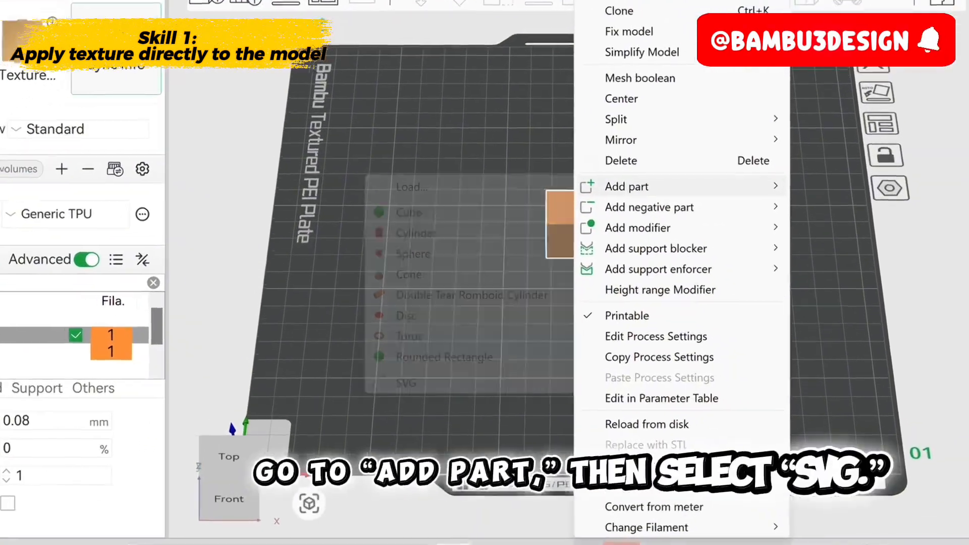
pyautogui.moveTo(652, 202)
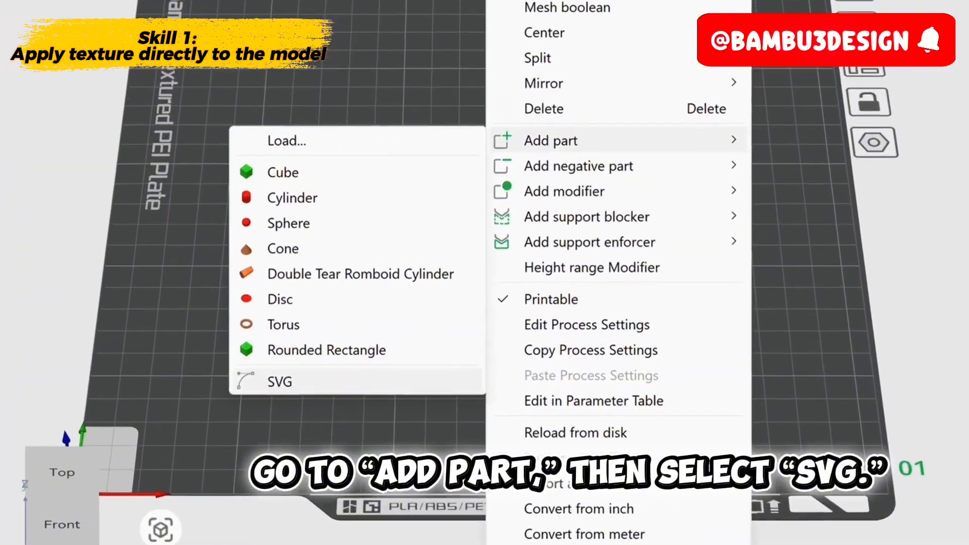
pyautogui.click(281, 382)
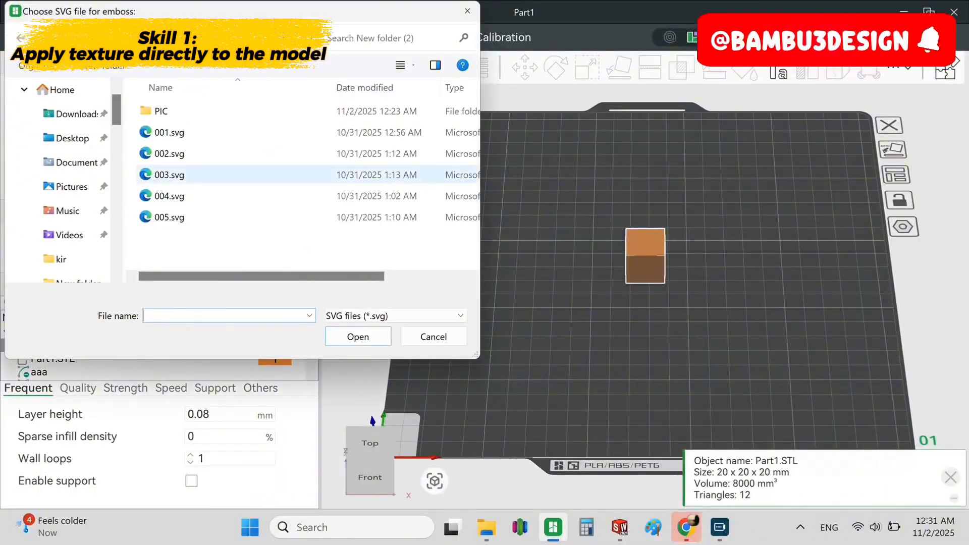
pyautogui.doubleClick(169, 132)
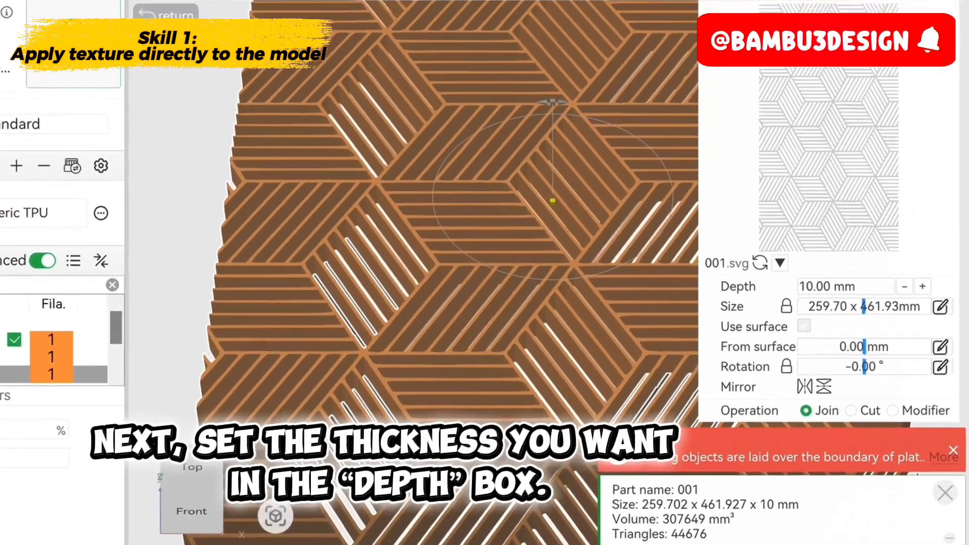
# Project the 001.svg texture onto the cube's surface as a 0.5 mm deep cut and set its width to 70 mm.
pyautogui.click(805, 327)
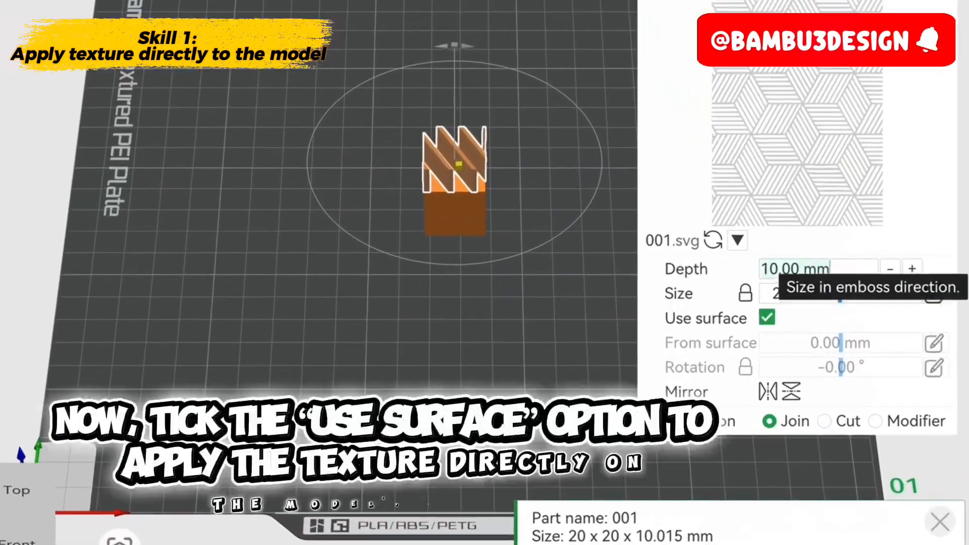
pyautogui.press('BackSpace')
pyautogui.write('.')
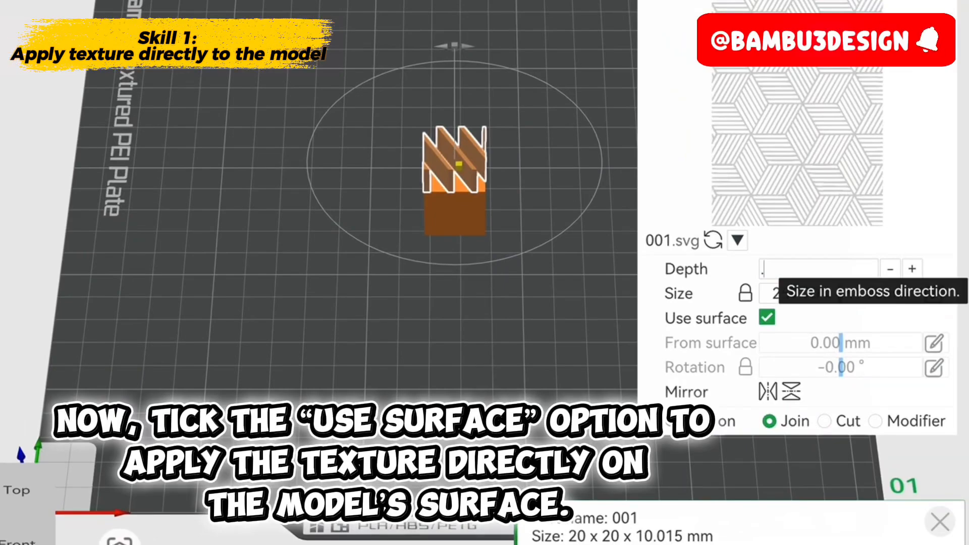
pyautogui.write('5')
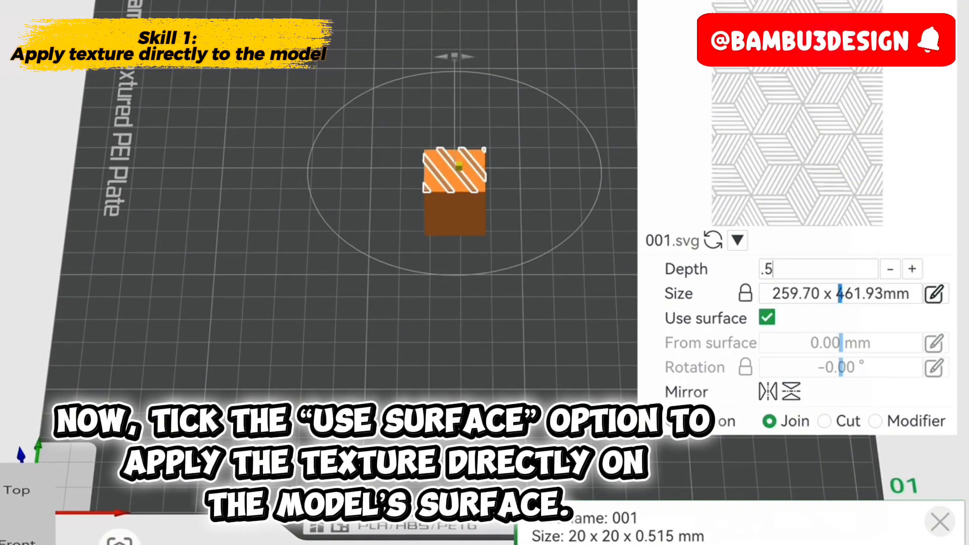
pyautogui.click(825, 421)
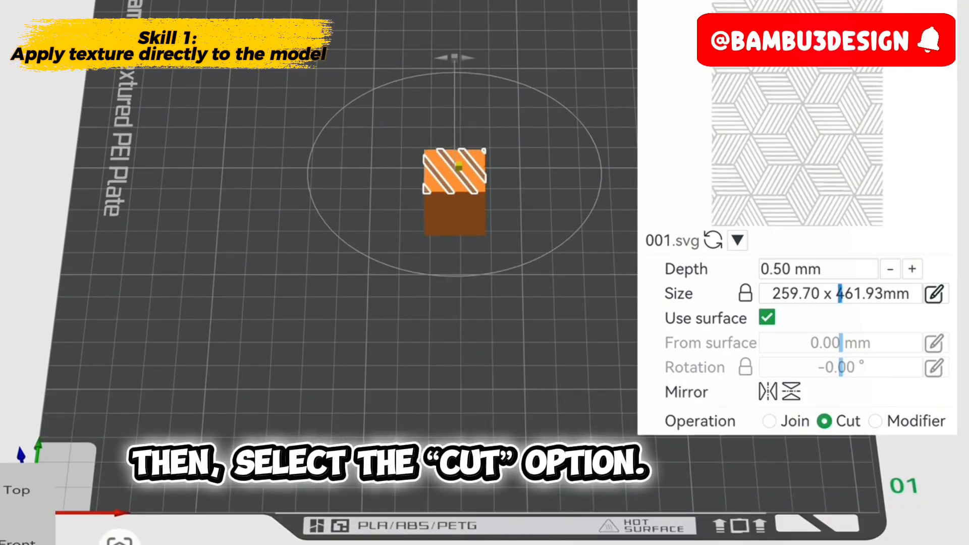
pyautogui.click(935, 292)
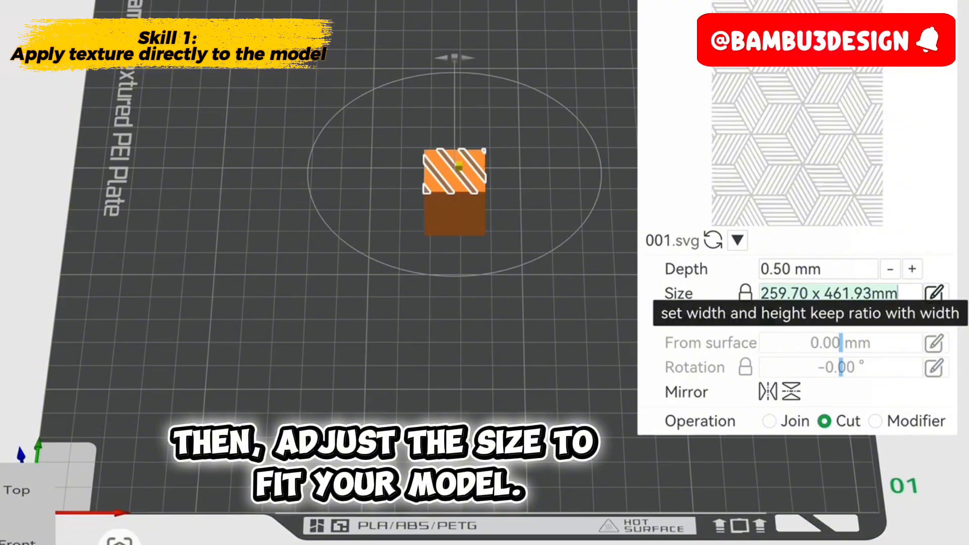
pyautogui.write('70')
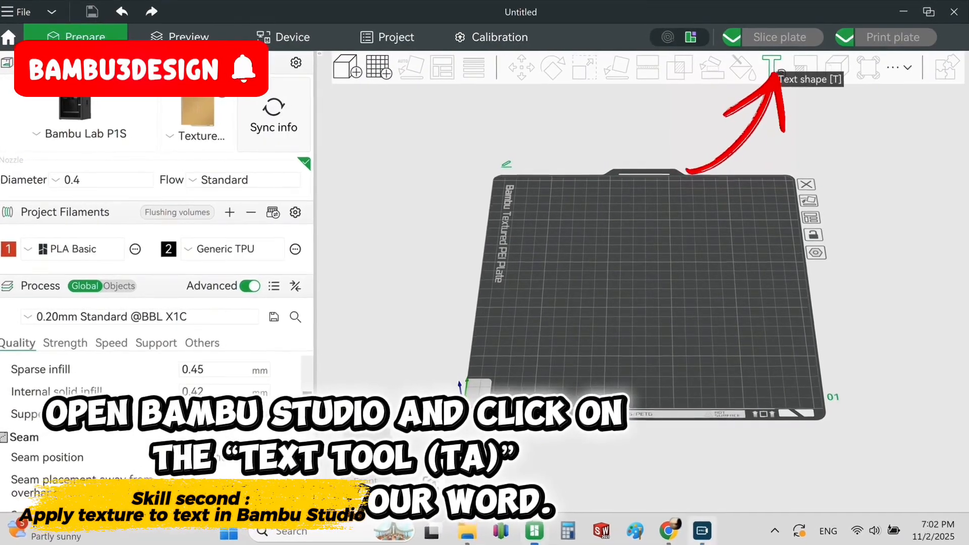
# Create a text object reading "IOVE" in the TAN - SONGBIRD font and set its text gap to -3.
pyautogui.click(771, 67)
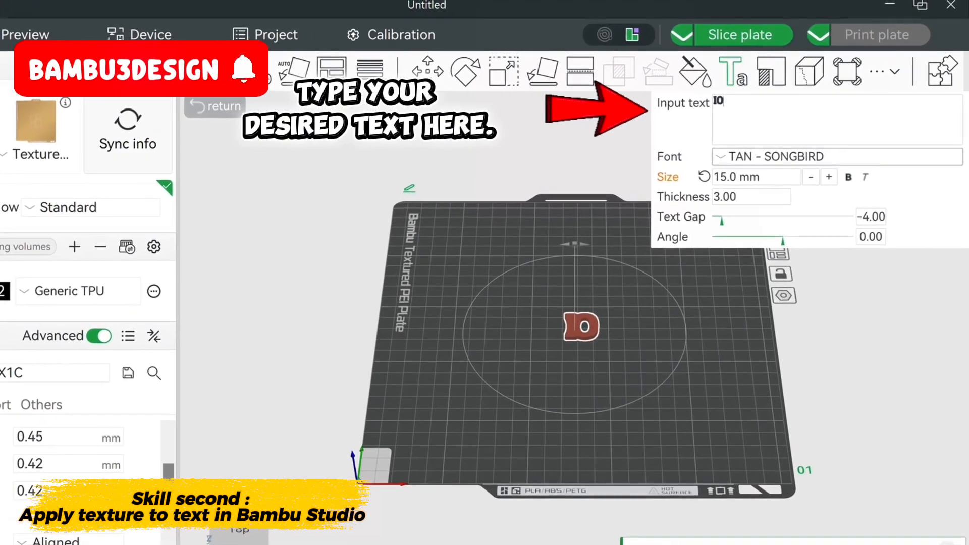
pyautogui.write('E')
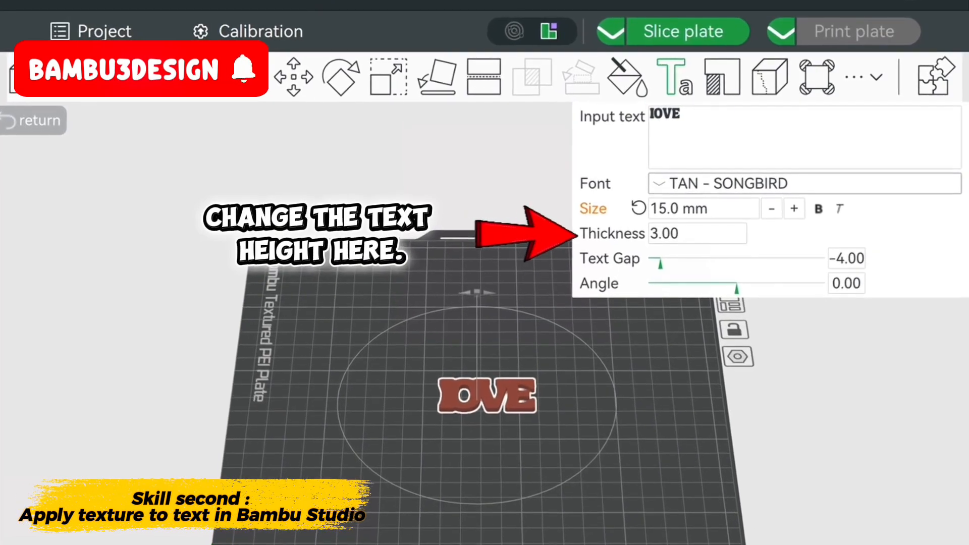
pyautogui.scroll(8, 470, 404)
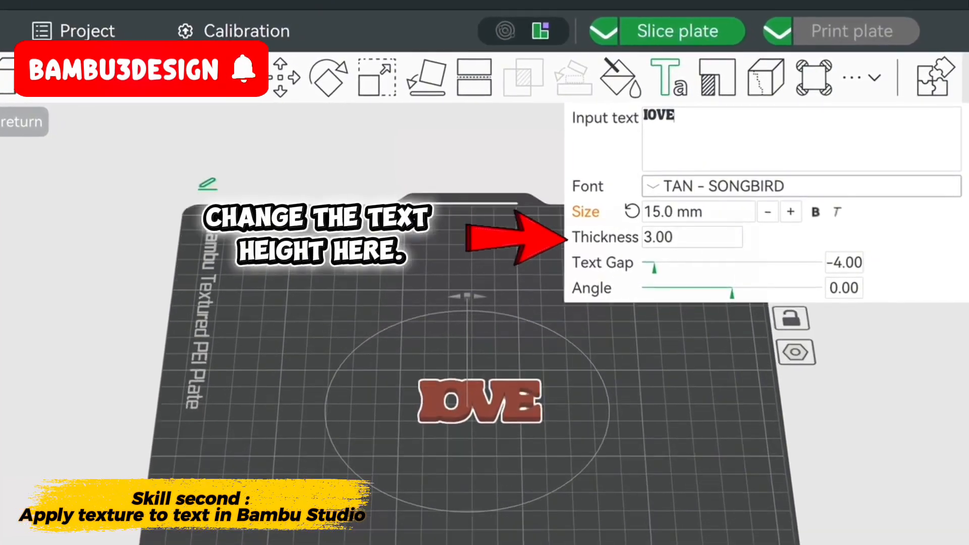
pyautogui.scroll(5, 460, 414)
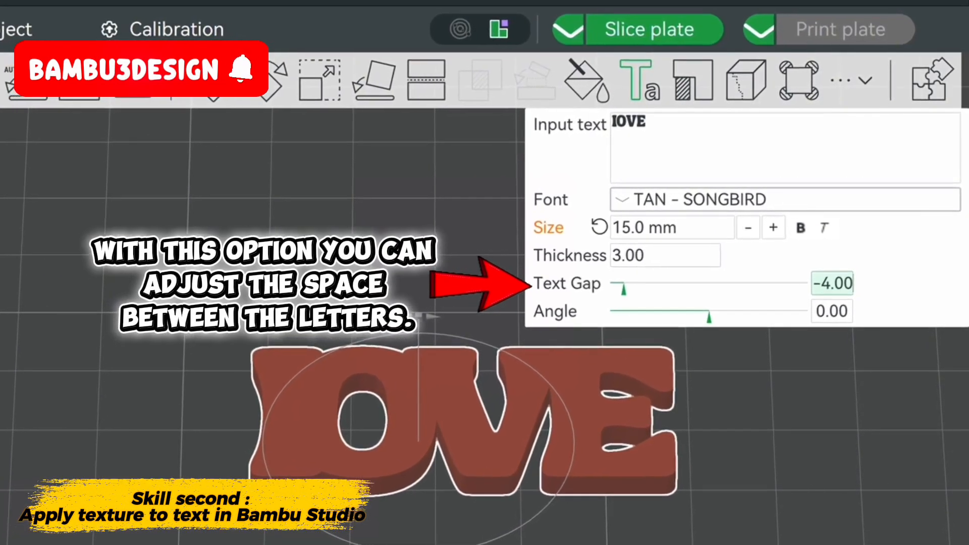
pyautogui.write('-3')
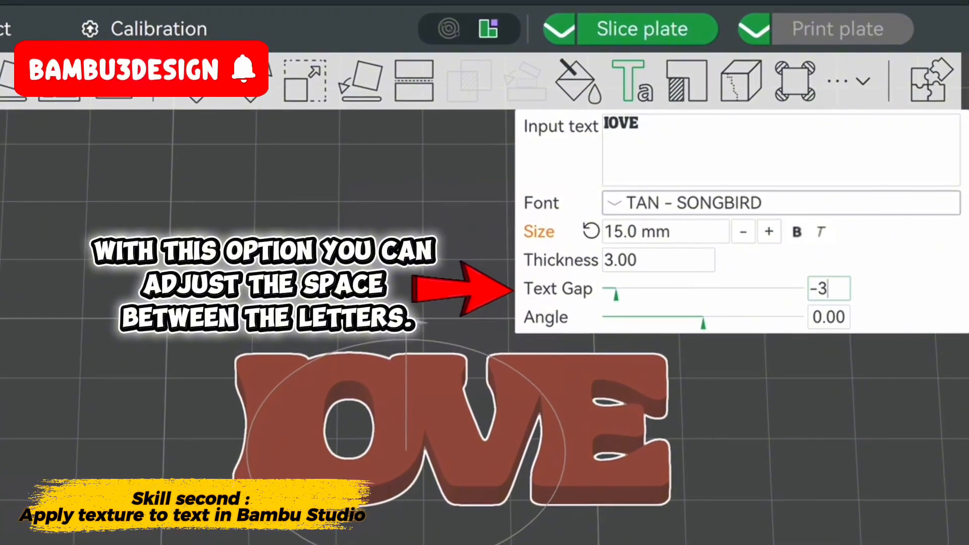
pyautogui.press('Return')
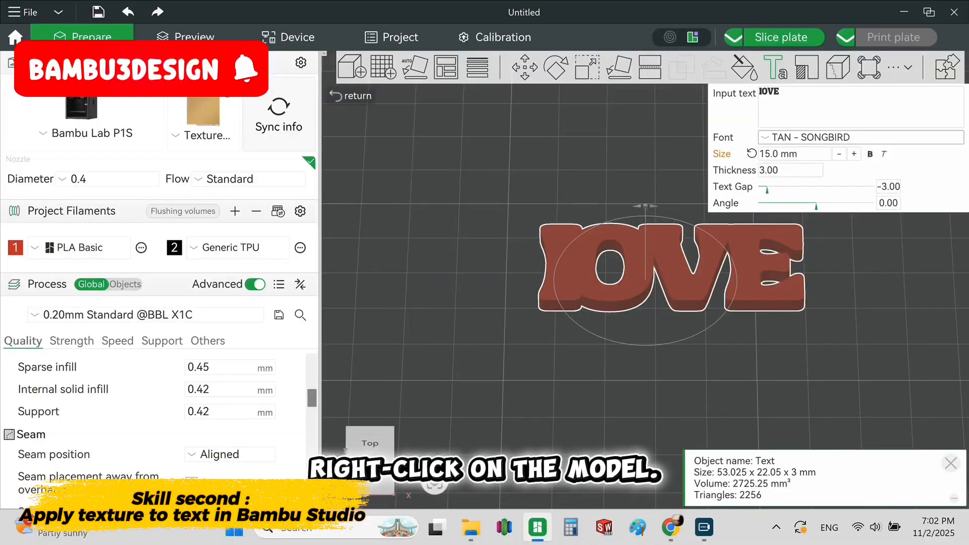
pyautogui.press('Escape')
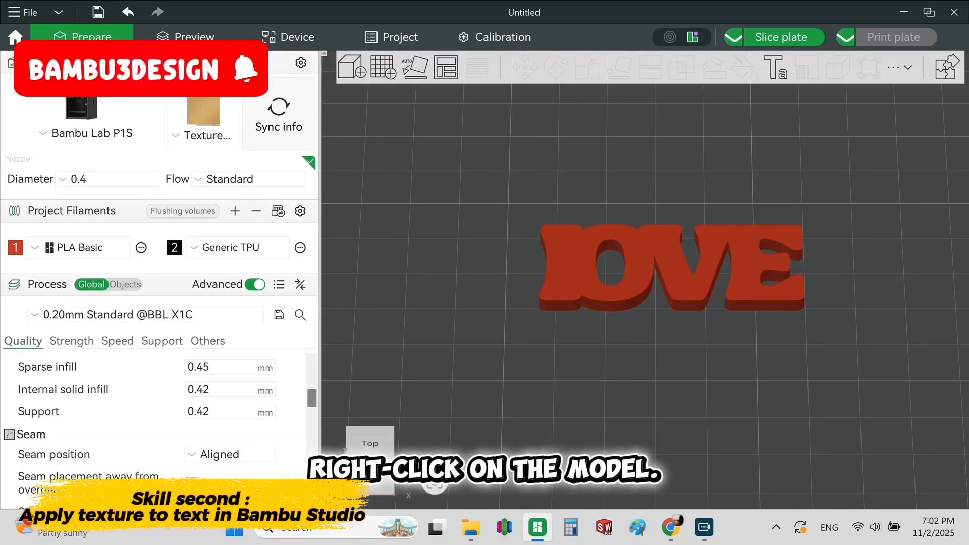
# Add 111.svg to the text model as an SVG part.
pyautogui.rightClick(697, 275)
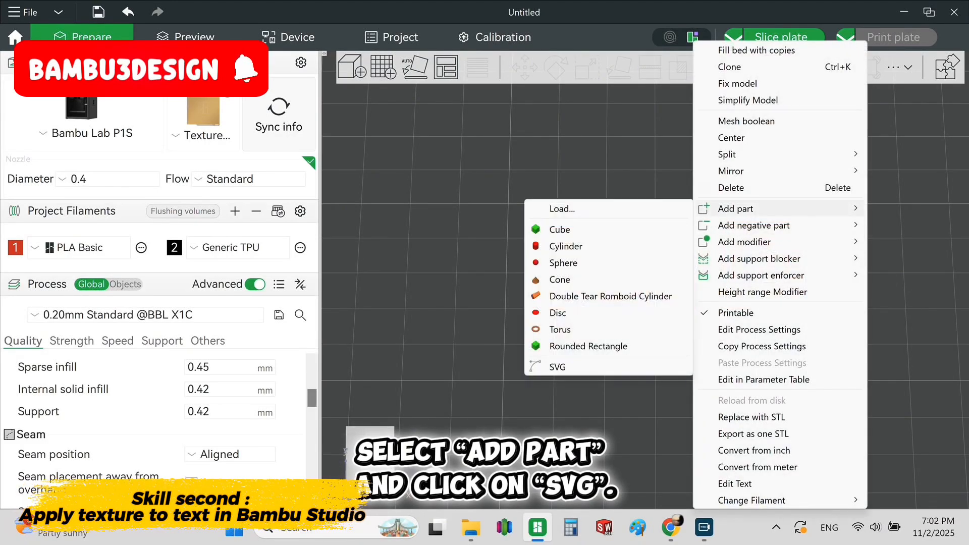
pyautogui.click(558, 367)
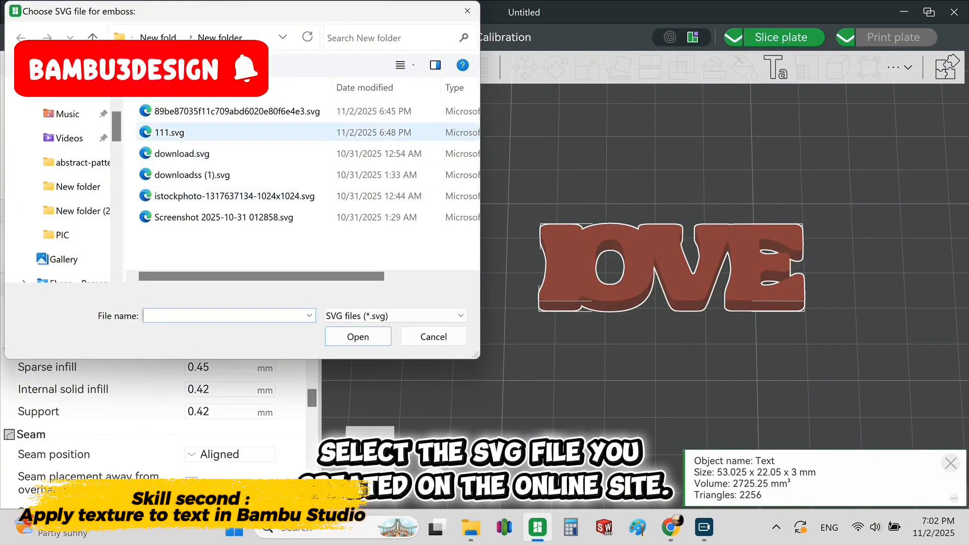
pyautogui.doubleClick(192, 132)
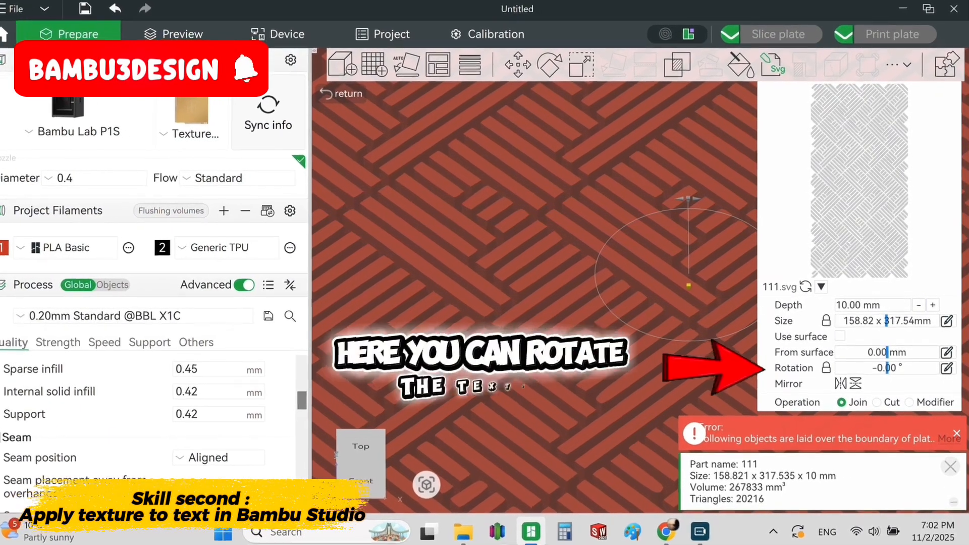
pyautogui.scroll(-6, 533, 282)
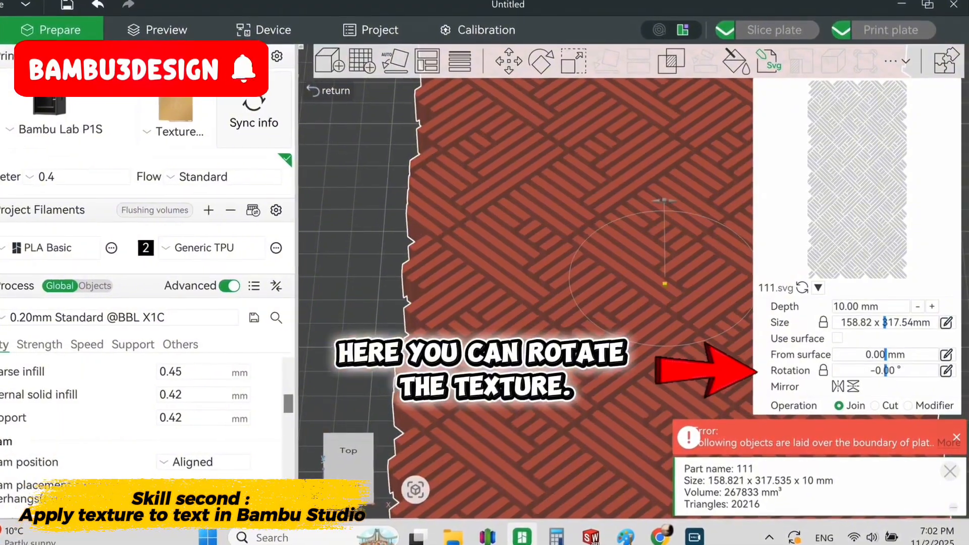
pyautogui.scroll(-5, 606, 283)
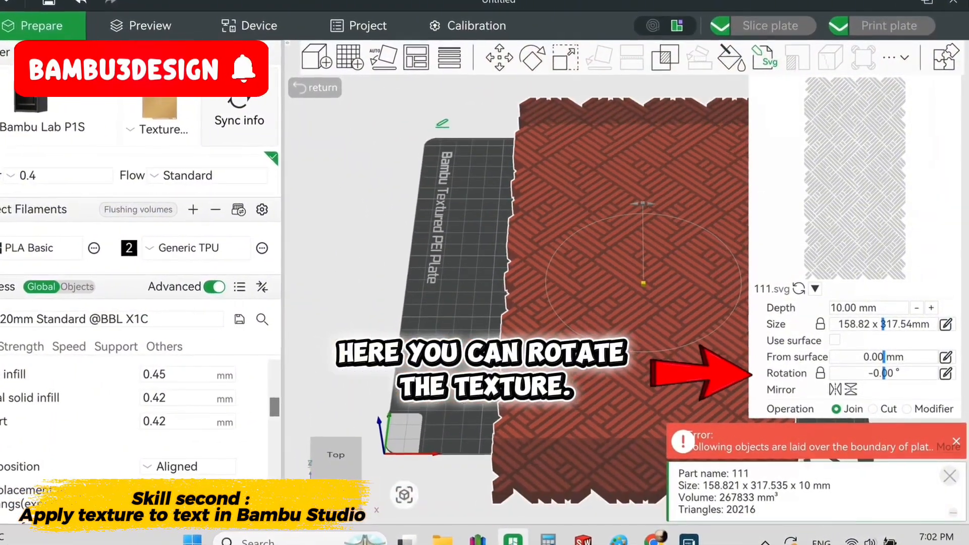
# Project the 111.svg texture onto the text surface at -90° rotation with a 5 mm depth and 100 mm width.
pyautogui.scroll(-3, 631, 283)
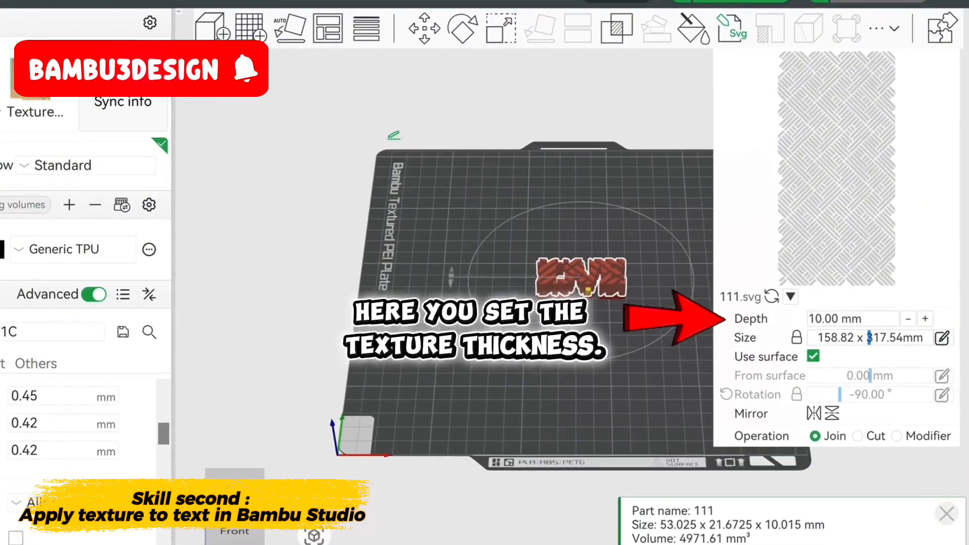
pyautogui.scroll(3, 582, 288)
pyautogui.scroll(3, 581, 288)
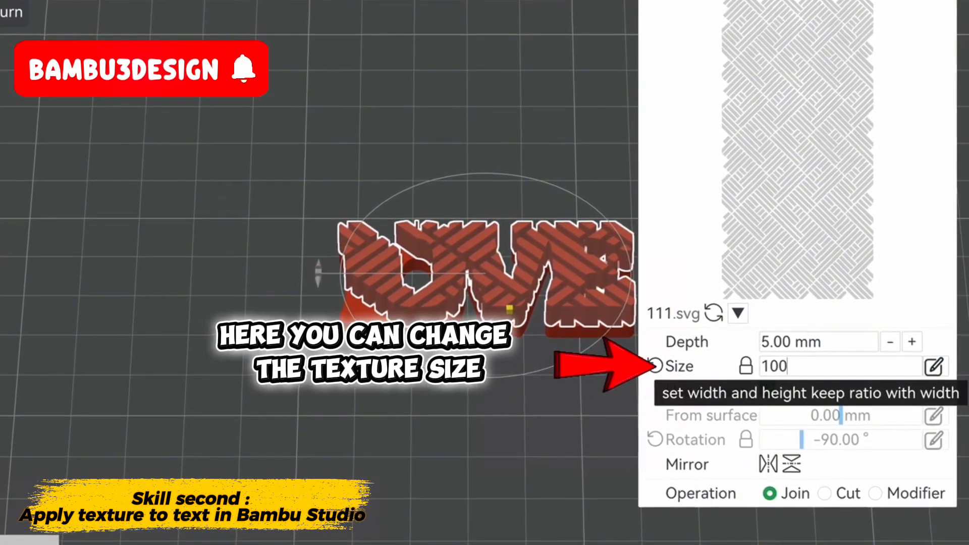
pyautogui.write('3')
pyautogui.press('Return')
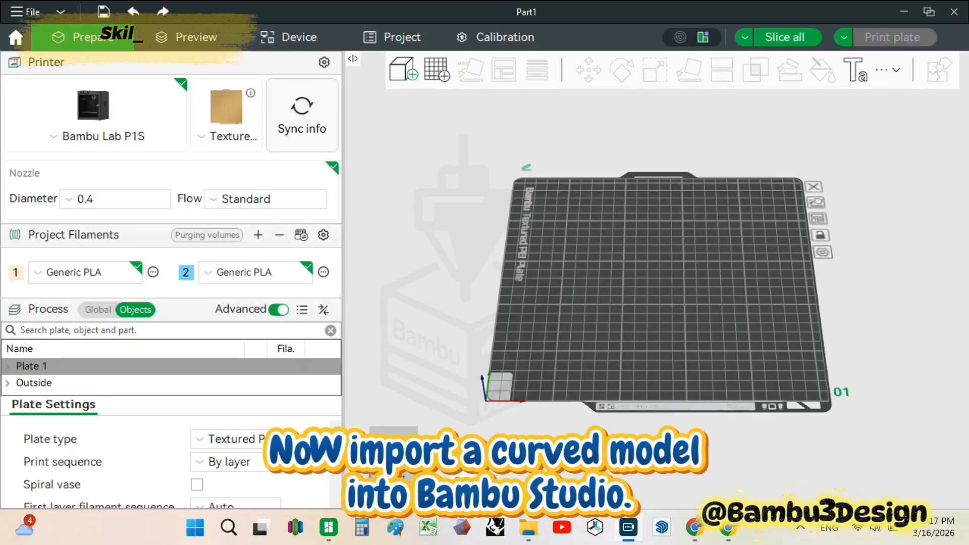
# Import the curved model Part1.STL and stand it on its flat arched side face on the build plate.
pyautogui.hotkey('ctrl', 'i')
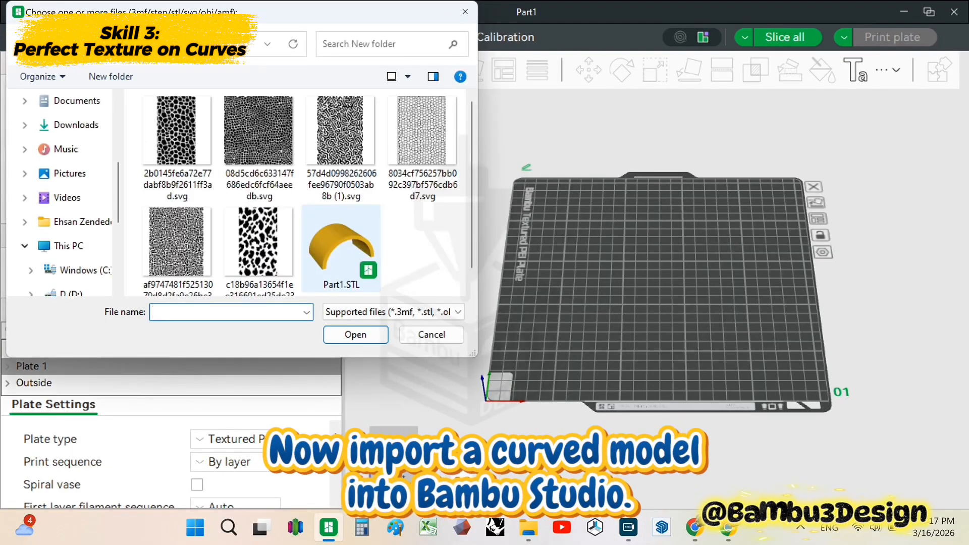
pyautogui.doubleClick(341, 248)
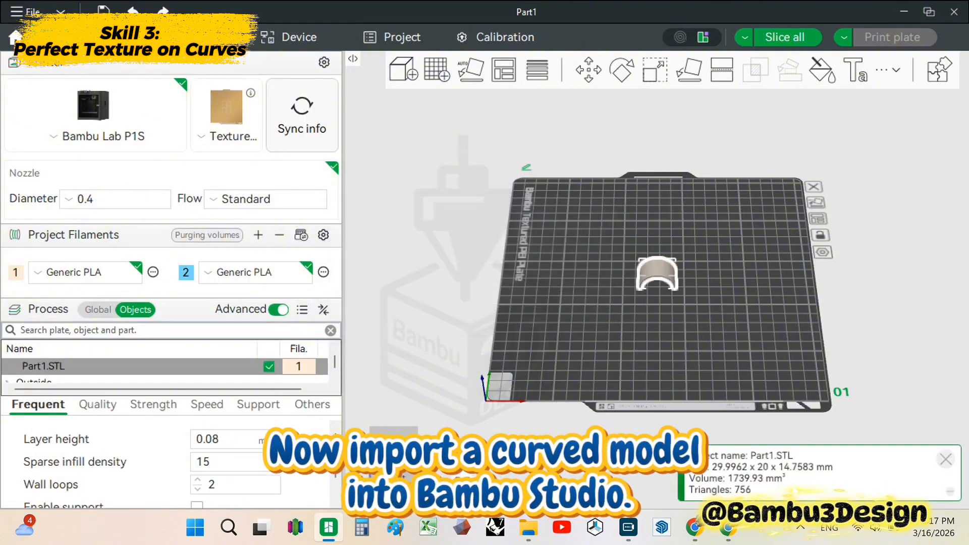
pyautogui.press('f')
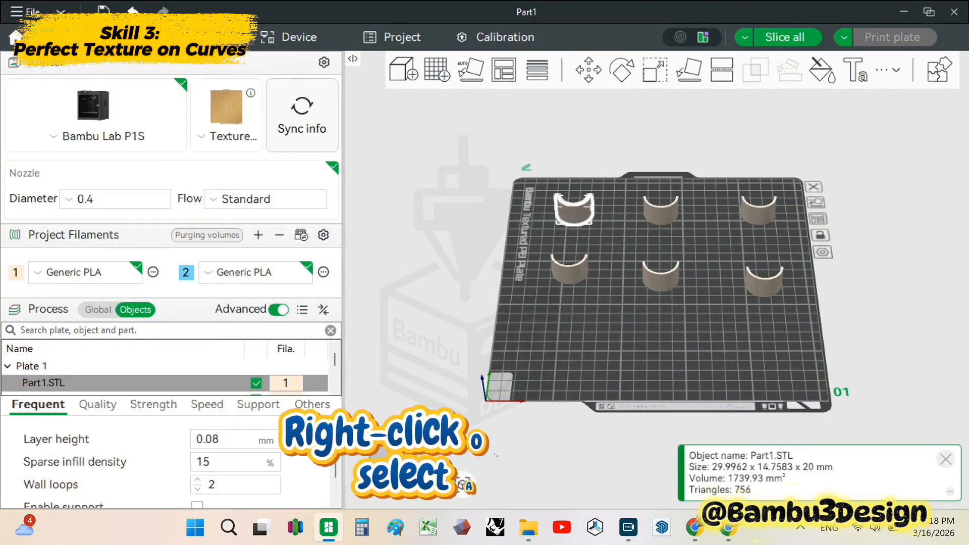
# Add 2b0145fe6a72e77dabf8b9f2611ff3ad.svg as an SVG part to the curved model at the plate's rear left.
pyautogui.rightClick(581, 210)
pyautogui.moveTo(631, 225)
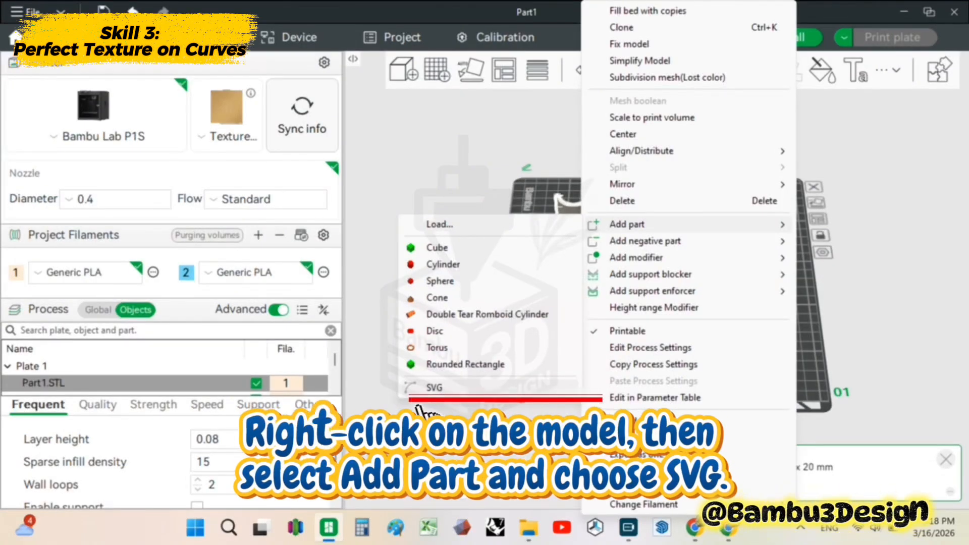
pyautogui.click(435, 387)
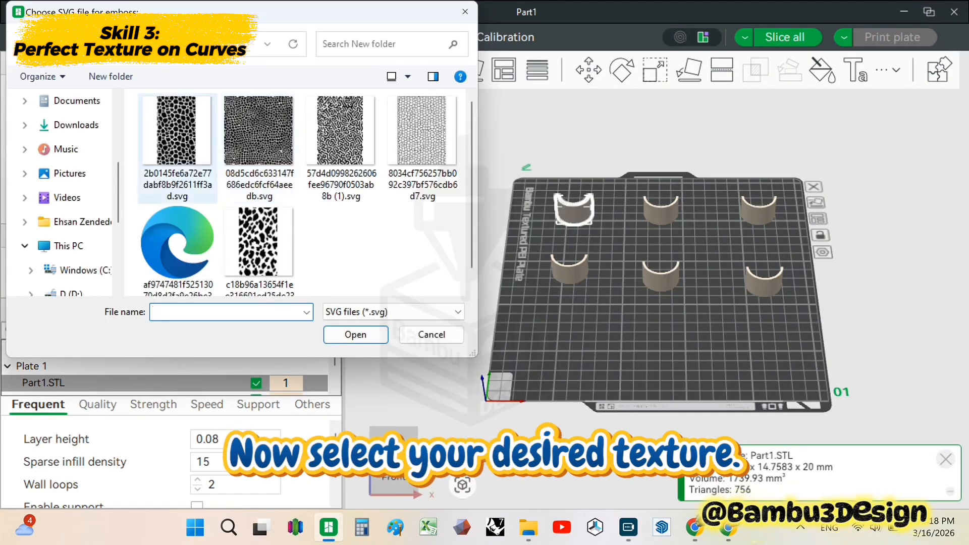
pyautogui.doubleClick(180, 144)
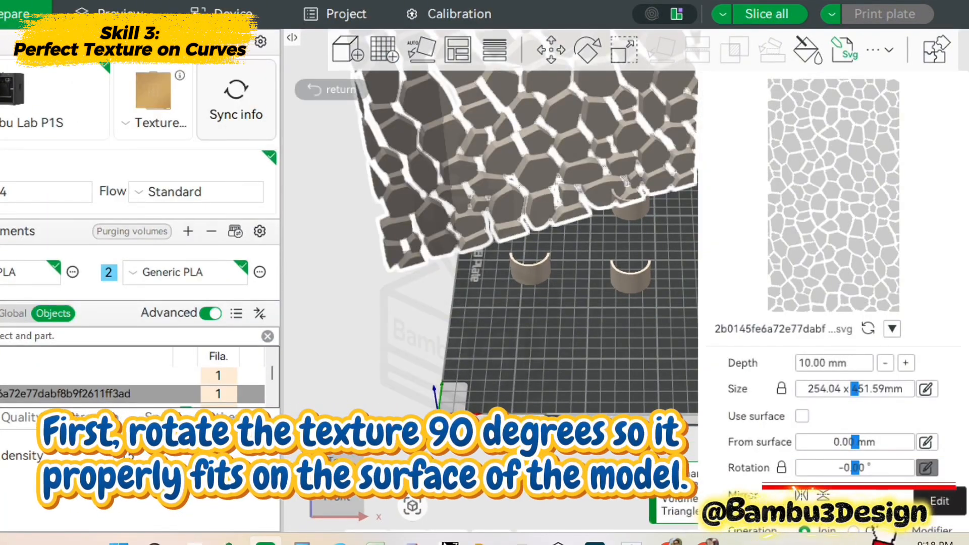
# Rotate the stone-pattern SVG texture to 90° and set its depth to 0.2 mm.
pyautogui.write('0')
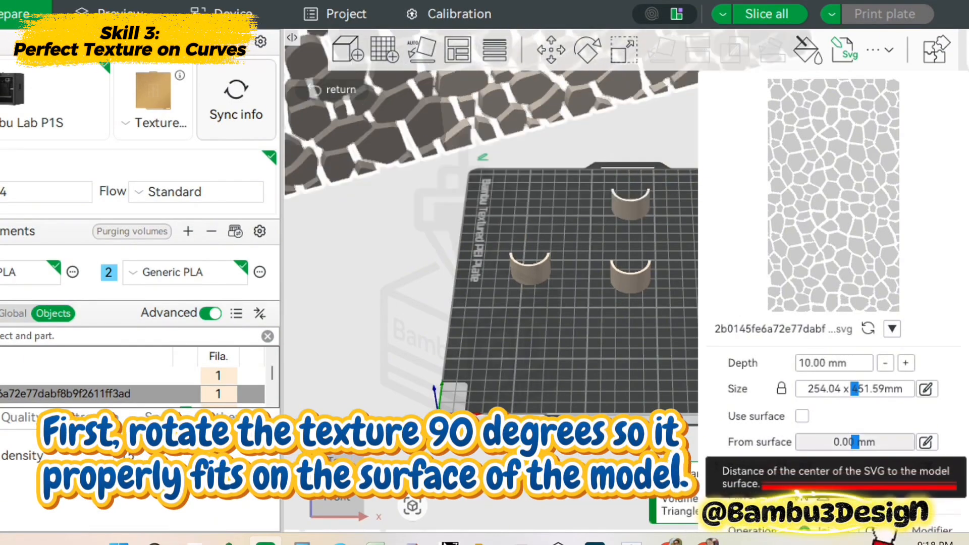
pyautogui.press('Return')
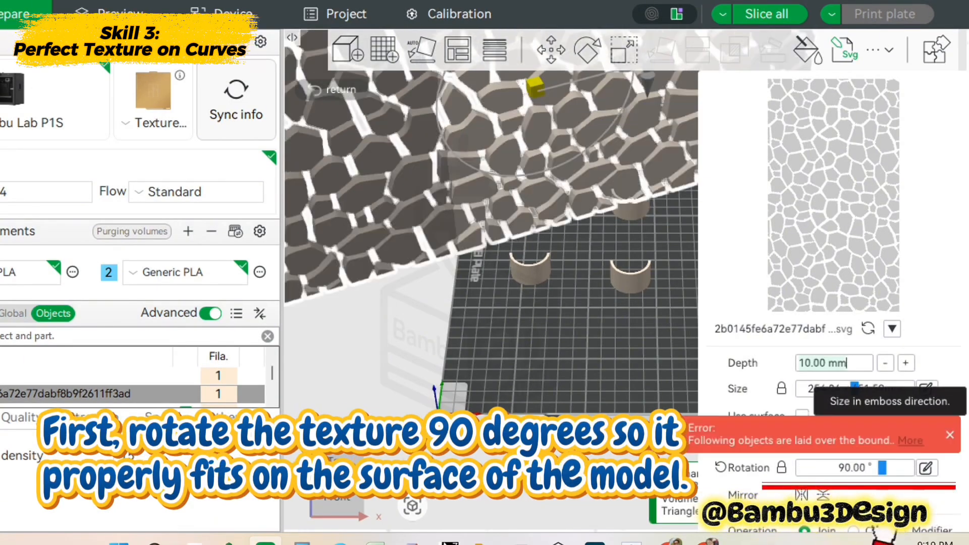
pyautogui.click(808, 366)
pyautogui.write('.2')
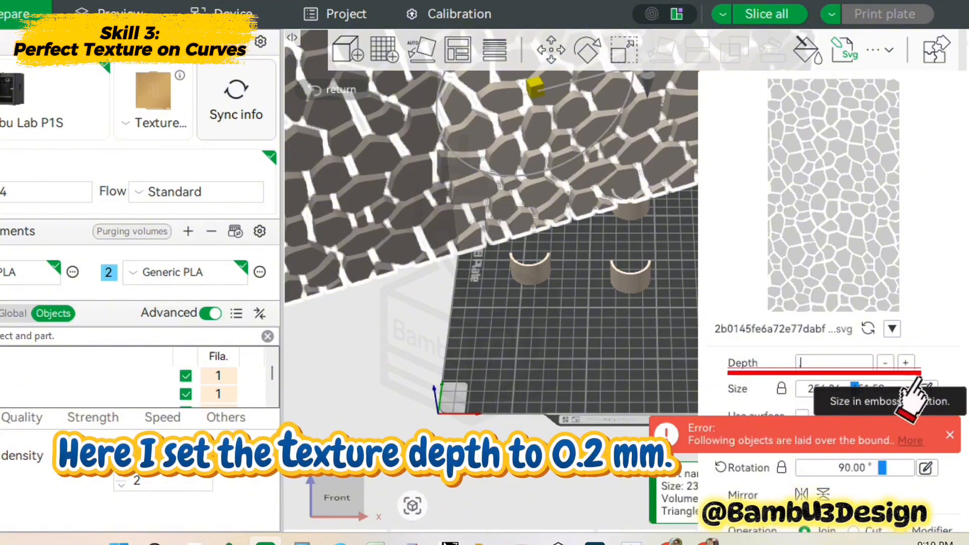
pyautogui.press('Return')
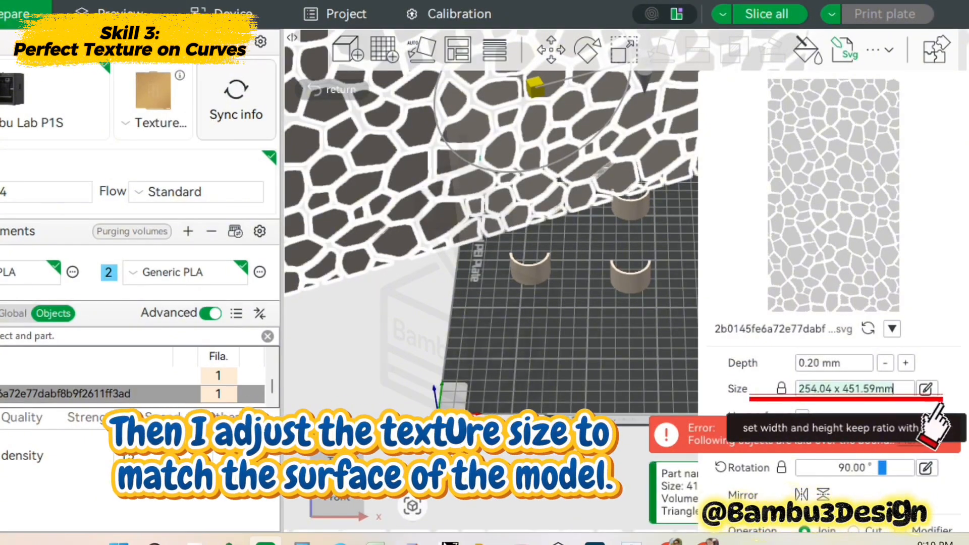
# Set the stone texture's width to 60 mm and project it onto the curved surface as a cut.
pyautogui.hotkey('ctrl', 'a')
pyautogui.write('60')
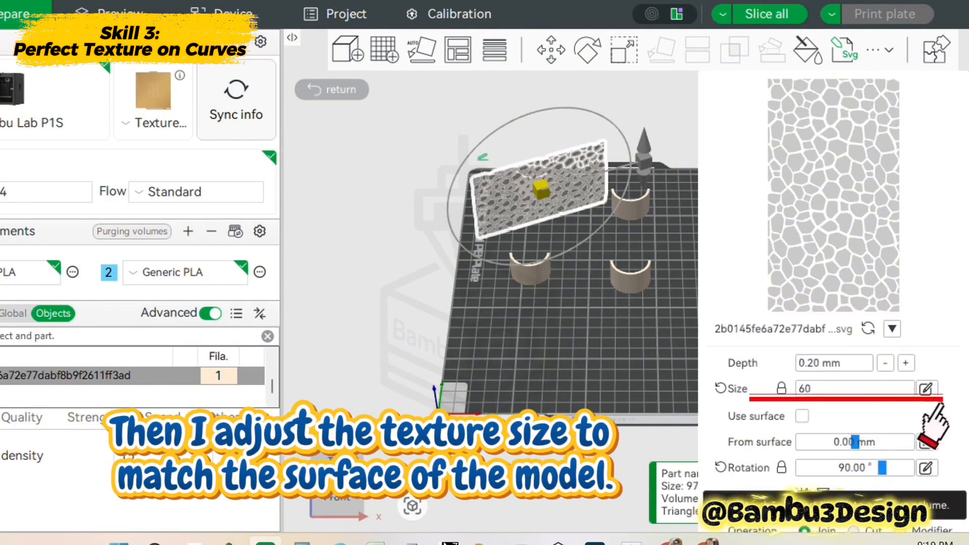
pyautogui.press('Return')
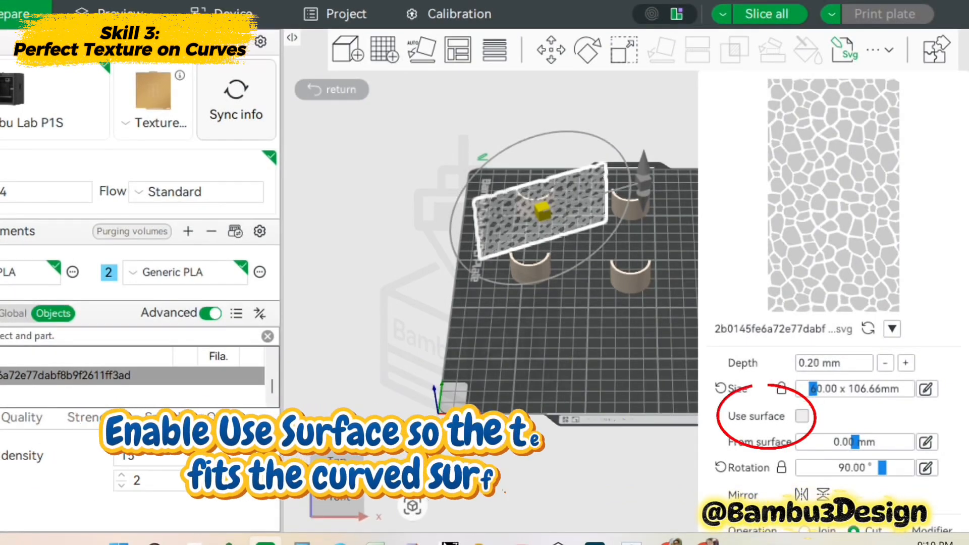
pyautogui.click(802, 416)
pyautogui.scroll(5, 490, 303)
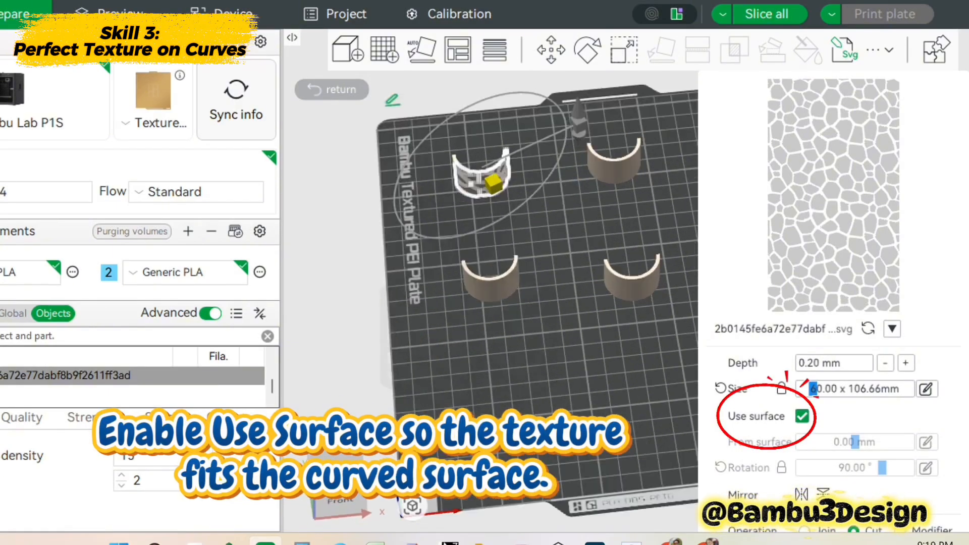
pyautogui.moveTo(560, 313); pyautogui.dragTo(538, 298)
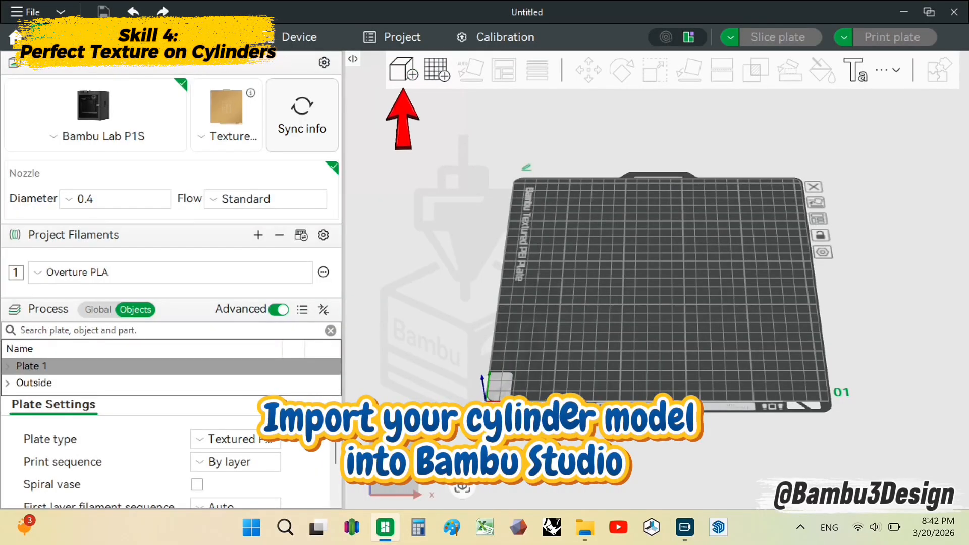
# Import the cylinder model Part1.STL and stand it upright on its circular end with Place on Face.
pyautogui.click(403, 70)
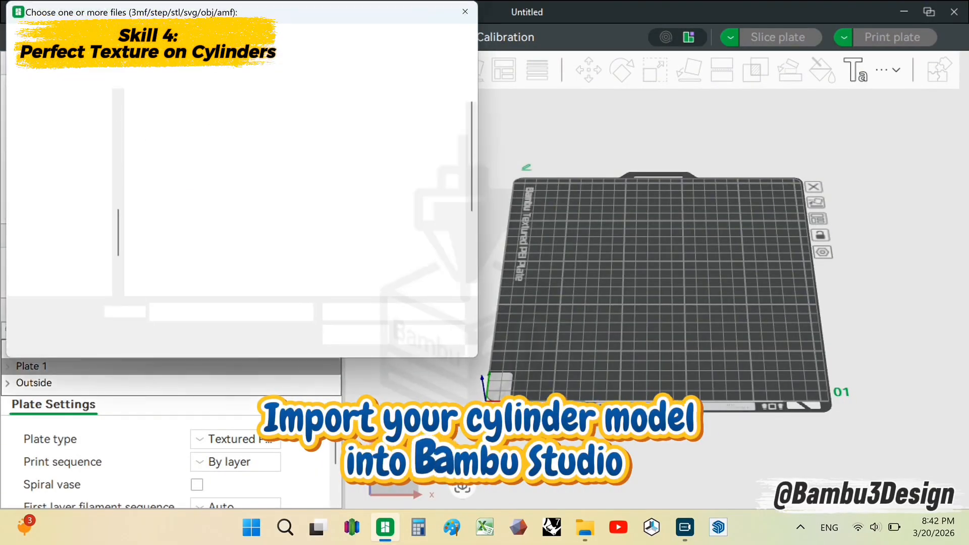
pyautogui.scroll(-3, 260, 232)
pyautogui.doubleClick(259, 237)
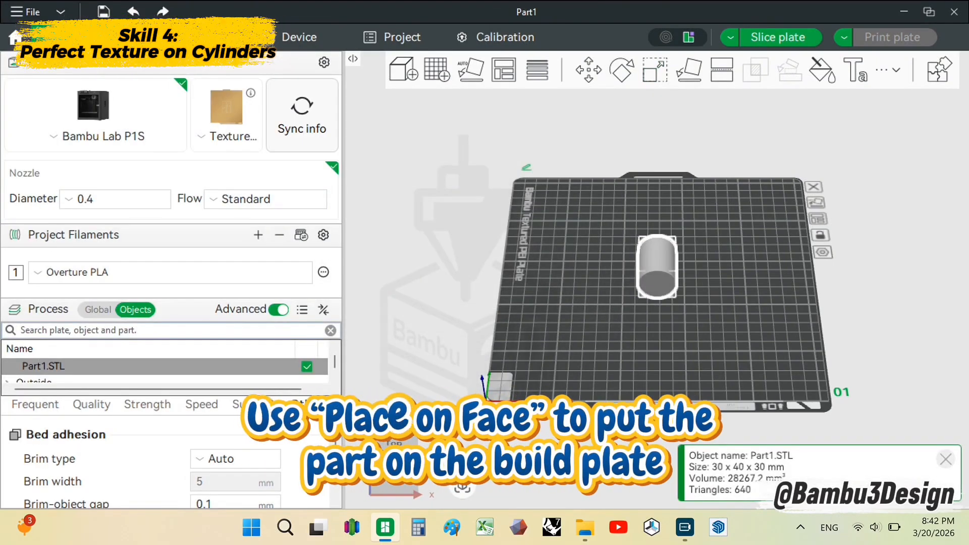
pyautogui.click(690, 71)
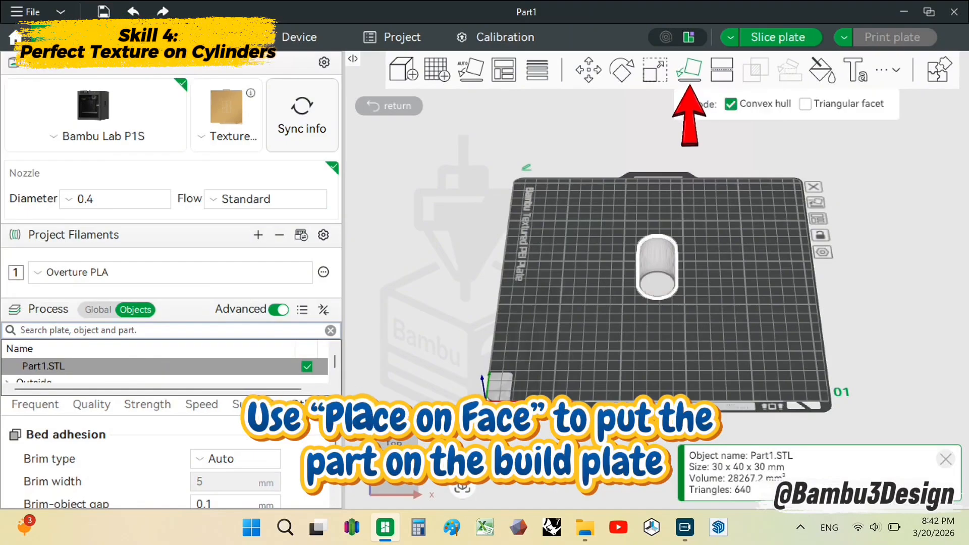
pyautogui.click(658, 284)
pyautogui.click(734, 298)
pyautogui.click(658, 268)
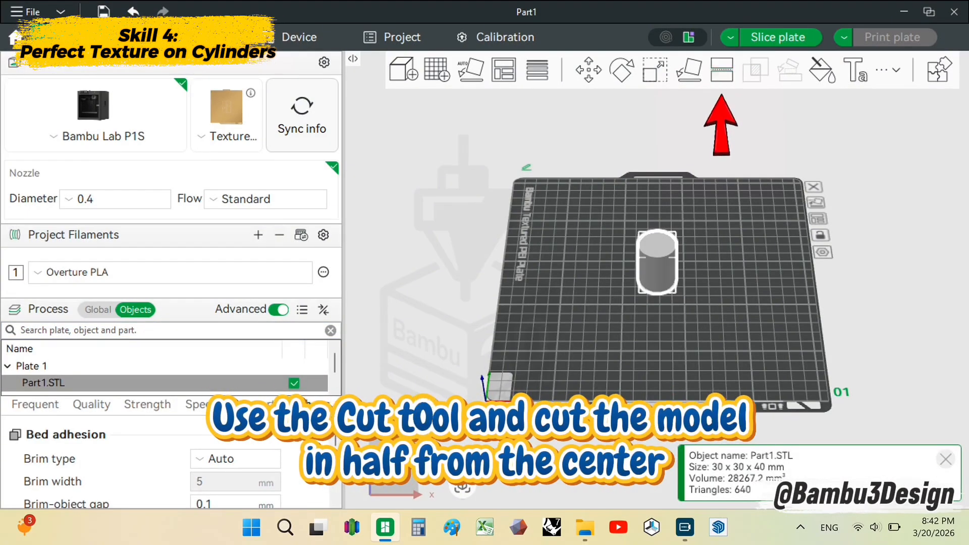
# Set up a planar cut through the cylinder's center, rotated 90° about X, and place two Snap connectors vertically aligned on the cut face.
pyautogui.click(722, 70)
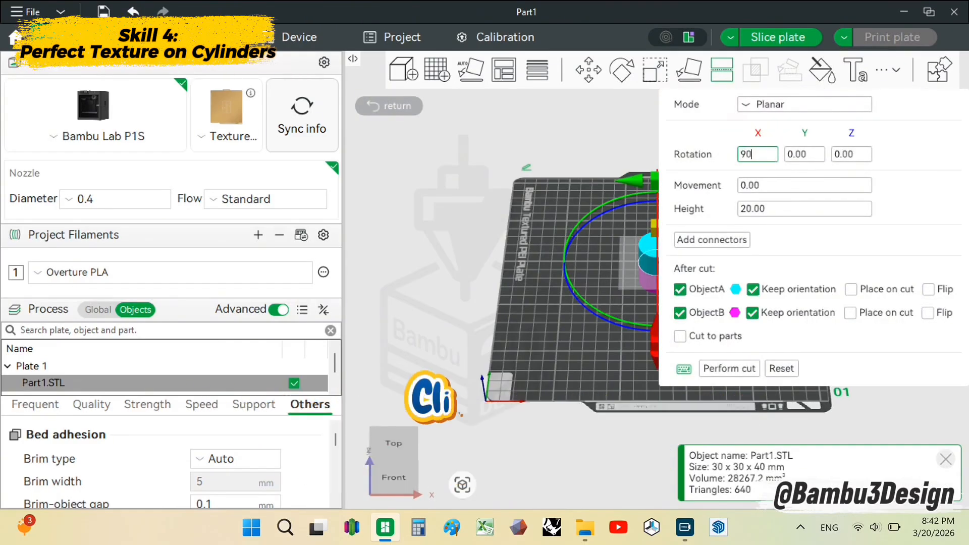
pyautogui.press('Return')
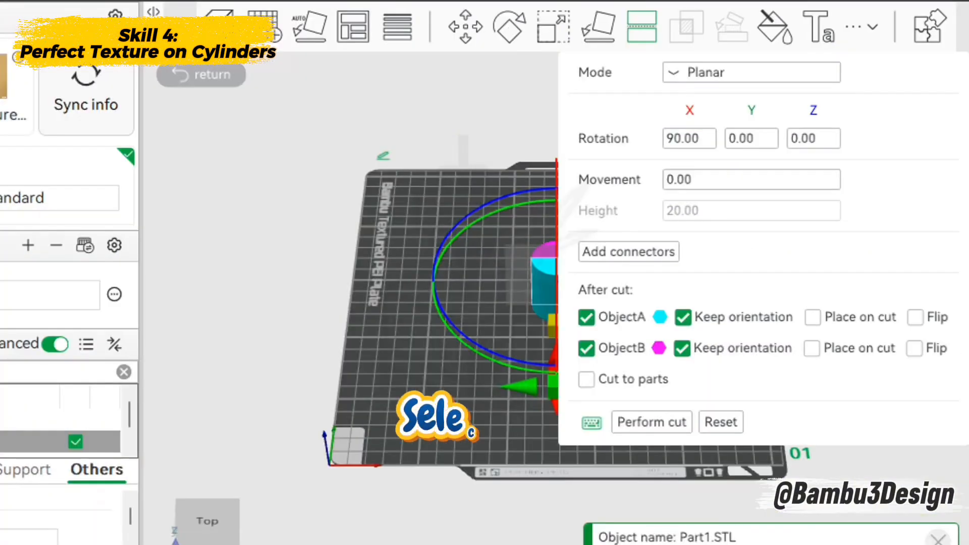
pyautogui.click(712, 241)
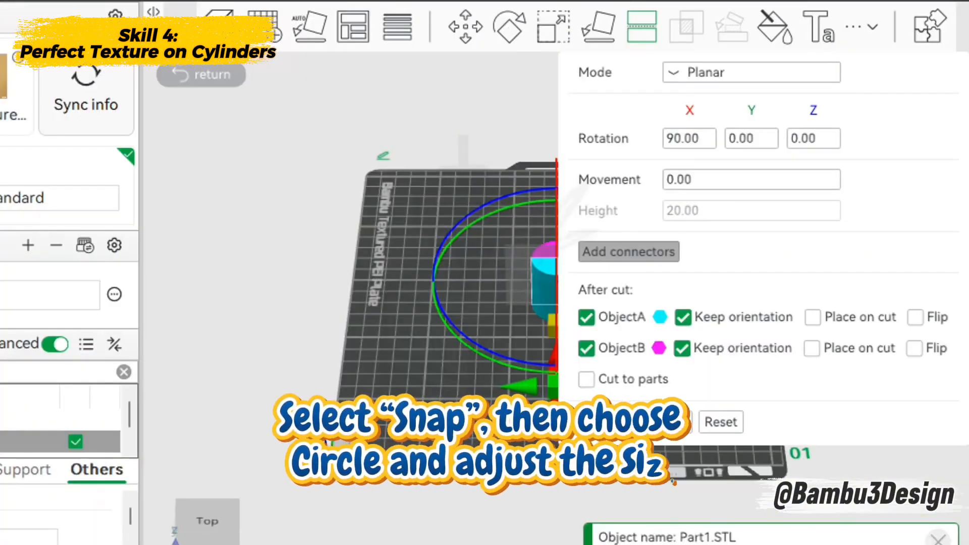
pyautogui.moveTo(404, 323); pyautogui.dragTo(348, 324, button='right')
pyautogui.moveTo(348, 324); pyautogui.dragTo(347, 217)
pyautogui.press('3')
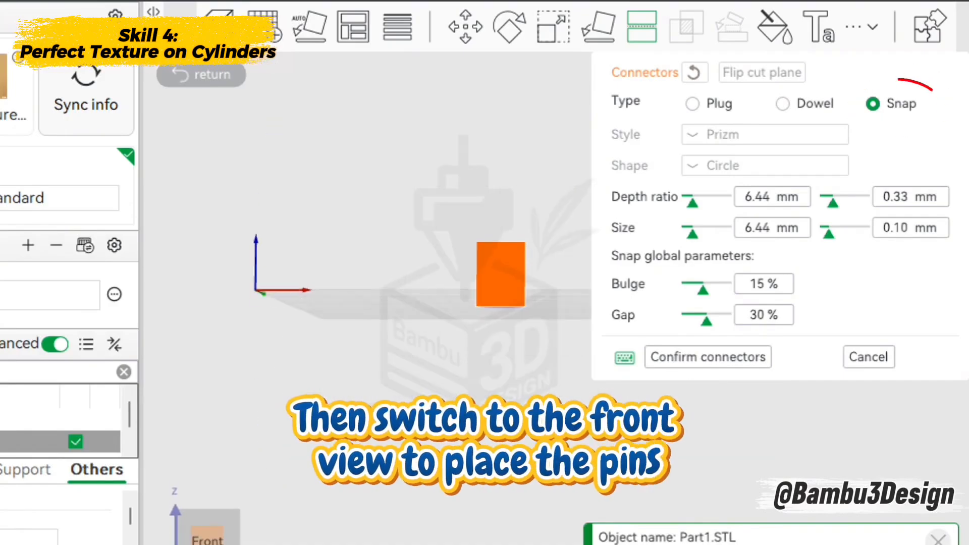
pyautogui.scroll(3, 413, 227)
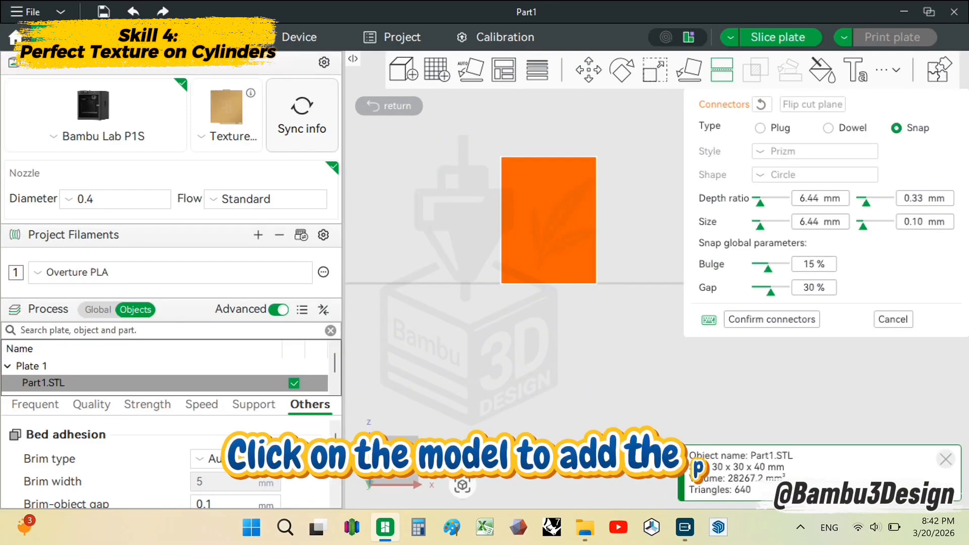
pyautogui.click(414, 179)
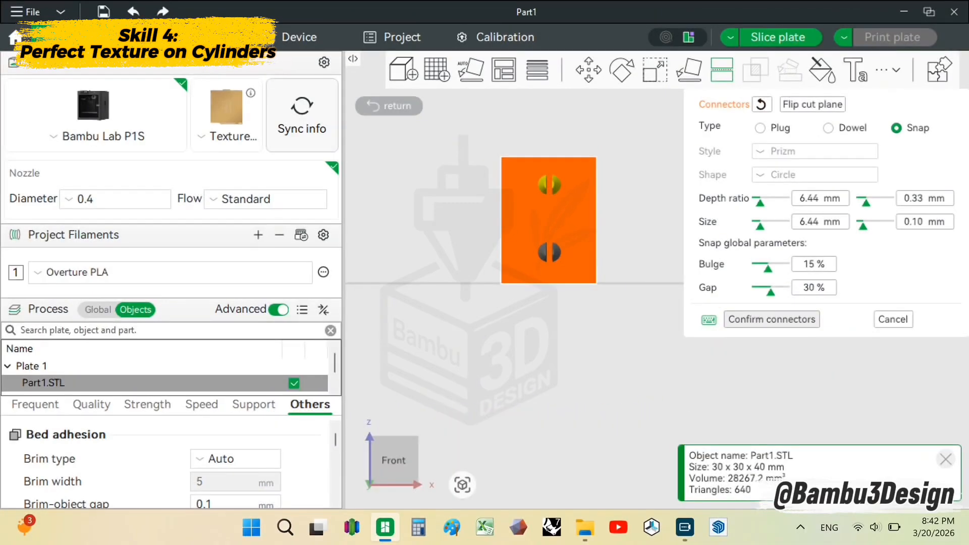
# Confirm the two Snap connectors and perform the cut to split the cylinder into two halves.
pyautogui.click(772, 319)
pyautogui.moveTo(606, 328); pyautogui.dragTo(606, 347, button='right')
pyautogui.moveTo(605, 348)
pyautogui.mouseDown()
pyautogui.moveTo(609, 362)
pyautogui.moveTo(619, 360)
pyautogui.mouseUp()
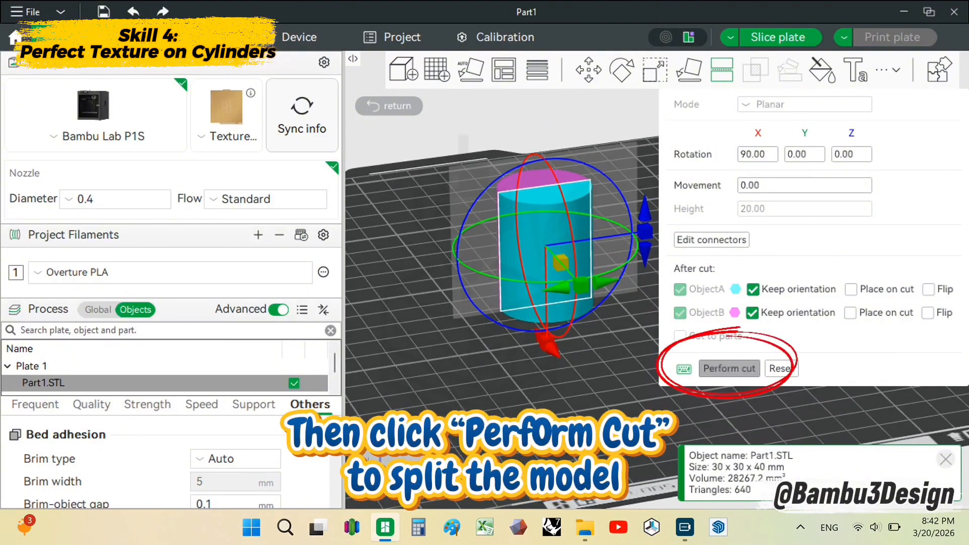
pyautogui.click(729, 369)
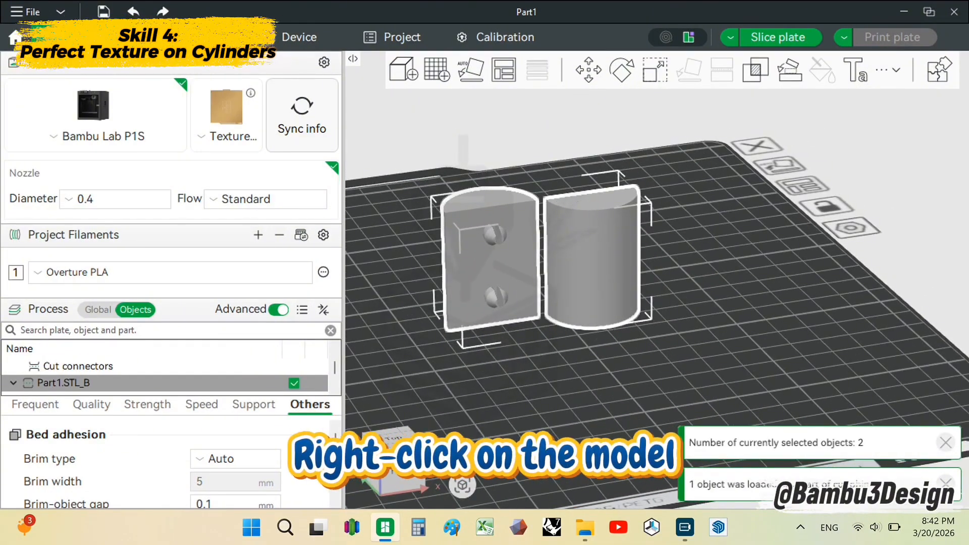
pyautogui.click(729, 369)
# Add 2b0df07e7fd4eb80cbe153f18e16a9ce.svg as an SVG part to the cylinder half without protruding pins.
pyautogui.click(588, 252)
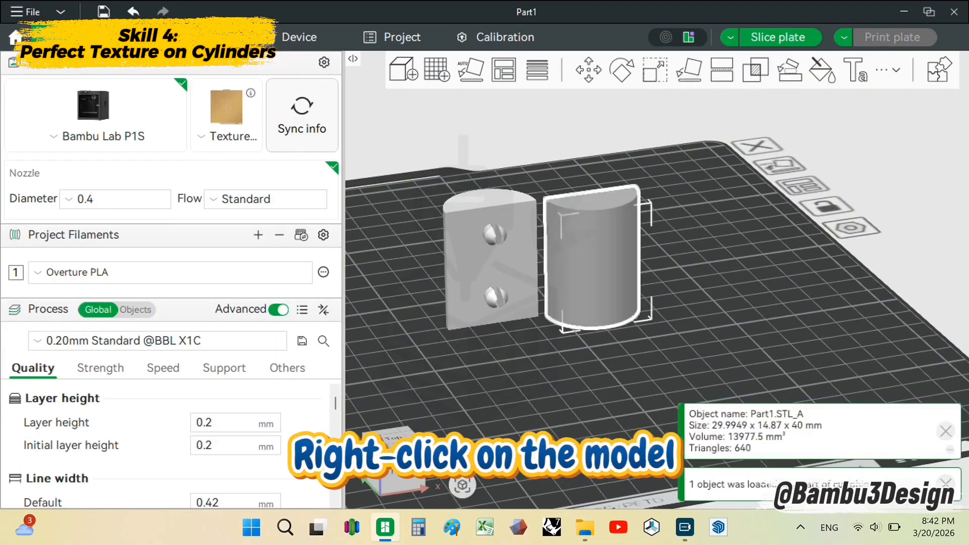
pyautogui.rightClick(586, 253)
pyautogui.moveTo(631, 224)
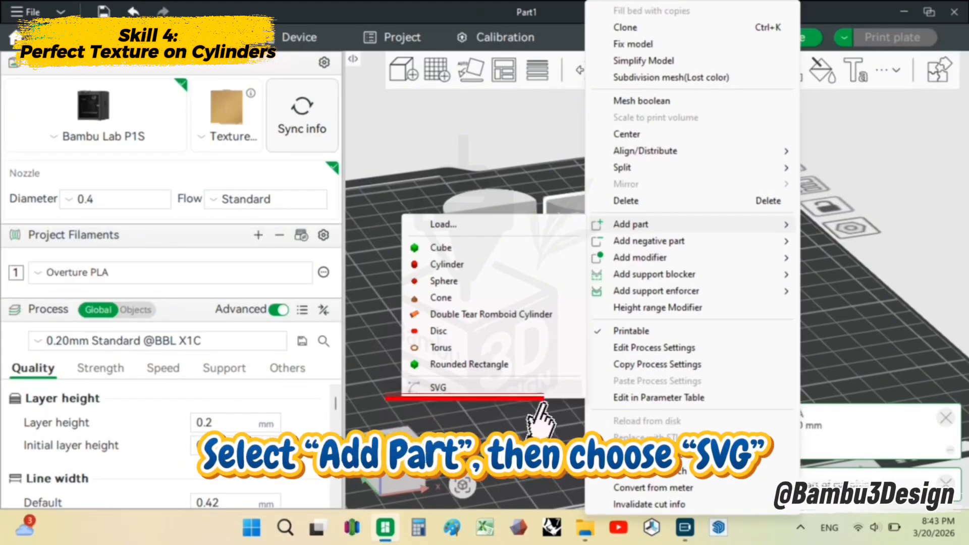
pyautogui.click(438, 387)
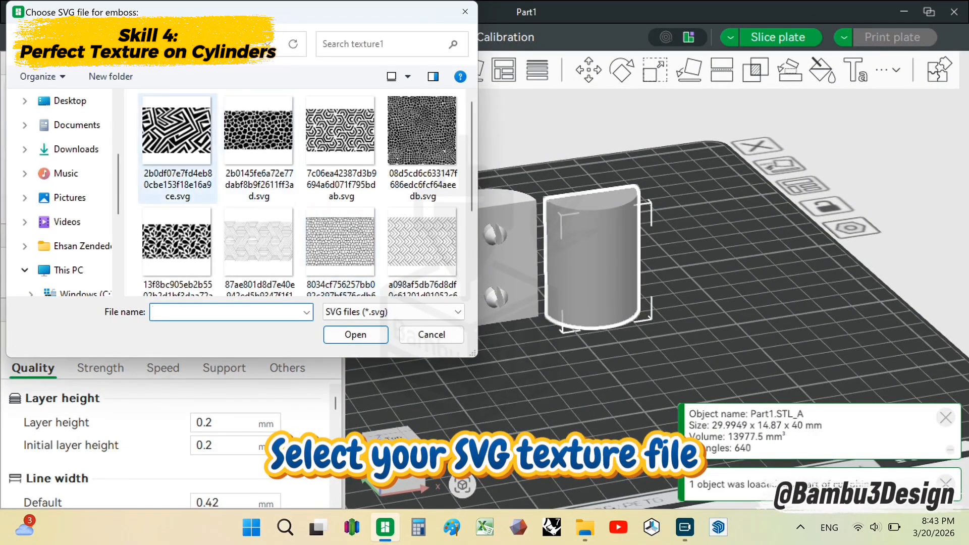
pyautogui.doubleClick(179, 144)
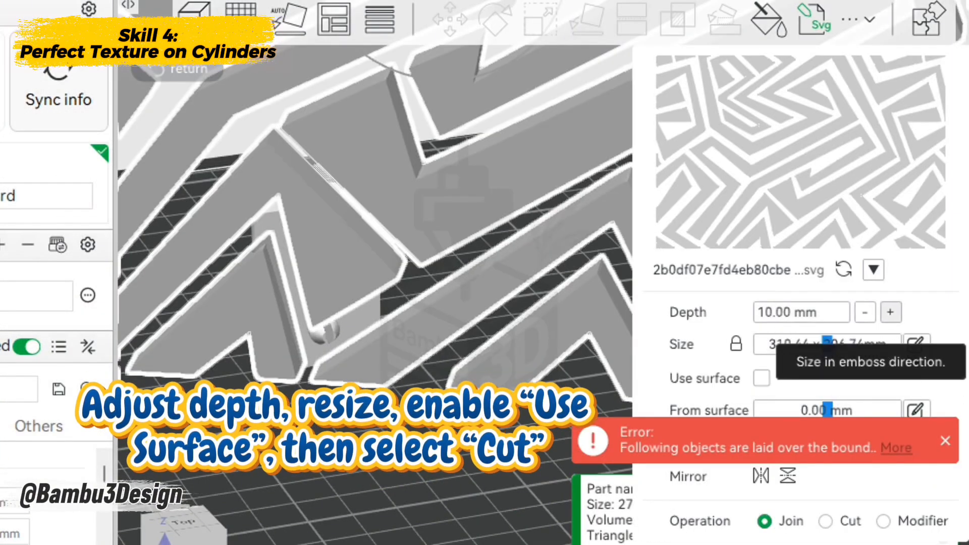
# Set the maze-pattern SVG texture's depth to 0.4 mm and its width to 70 mm.
pyautogui.click(803, 312)
pyautogui.hotkey('ctrl', 'a')
pyautogui.press('BackSpace')
pyautogui.write('0.4')
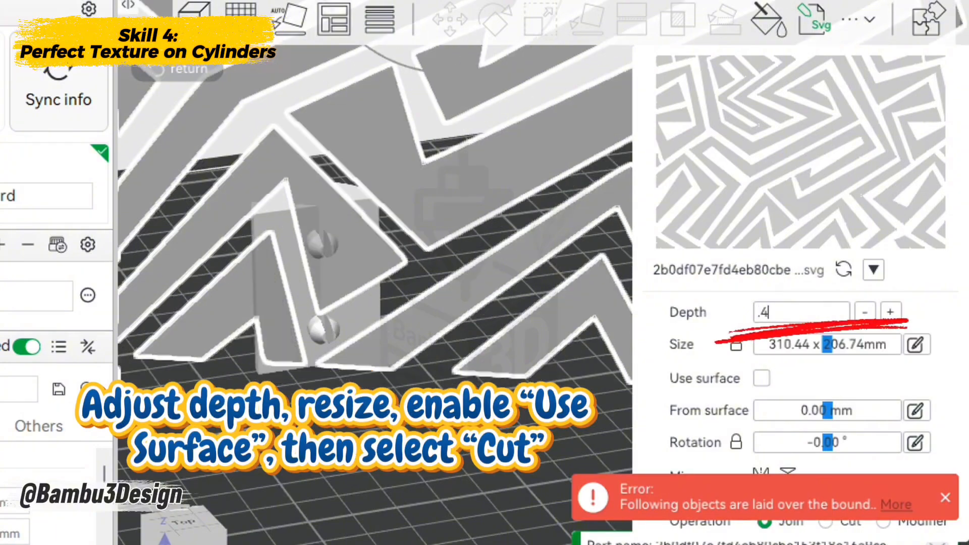
pyautogui.press('Return')
pyautogui.hotkey('ctrl', 'a')
pyautogui.write('70')
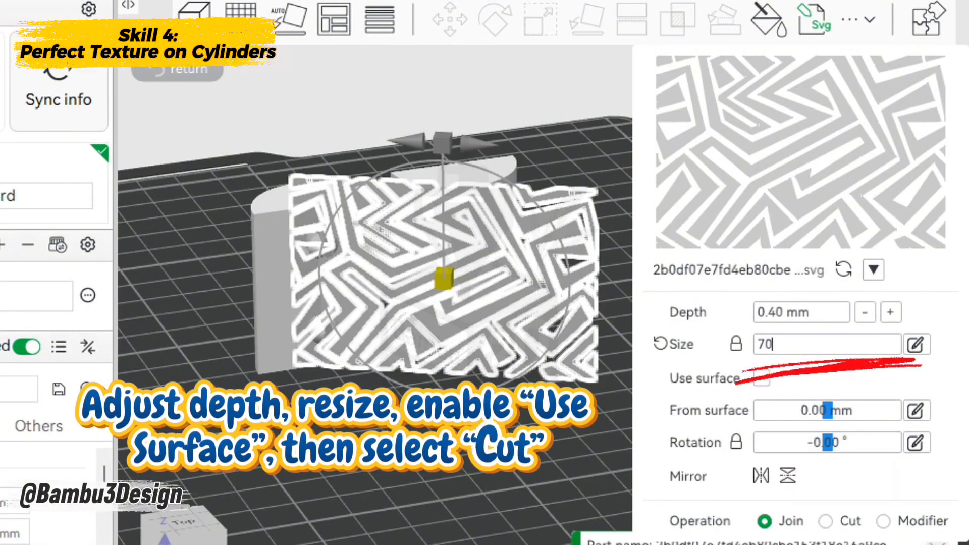
# Enable Use surface, set the operation to Cut, and reposition the maze texture on the curved face of the cylinder half.
pyautogui.press('Return')
pyautogui.click(826, 521)
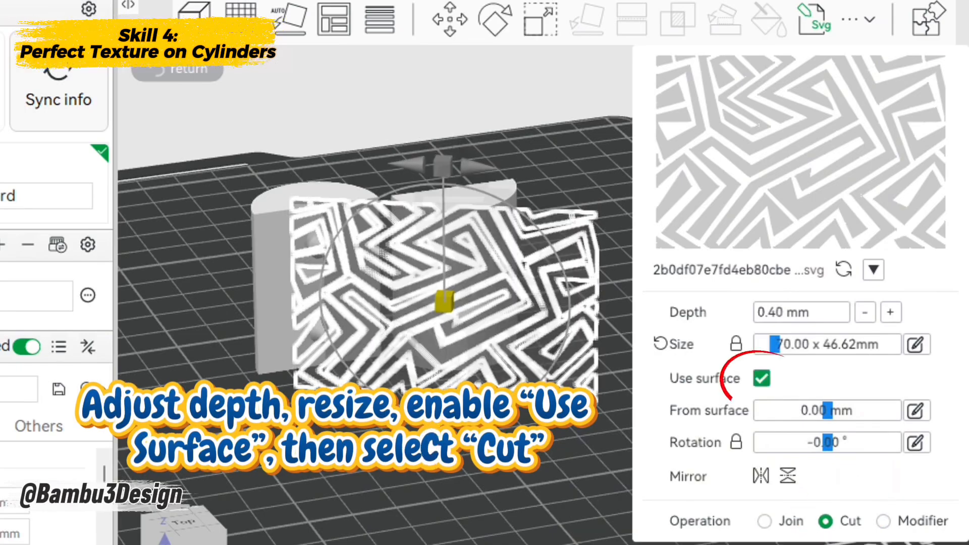
pyautogui.moveTo(565, 414); pyautogui.dragTo(501, 415)
pyautogui.moveTo(384, 341); pyautogui.dragTo(401, 347)
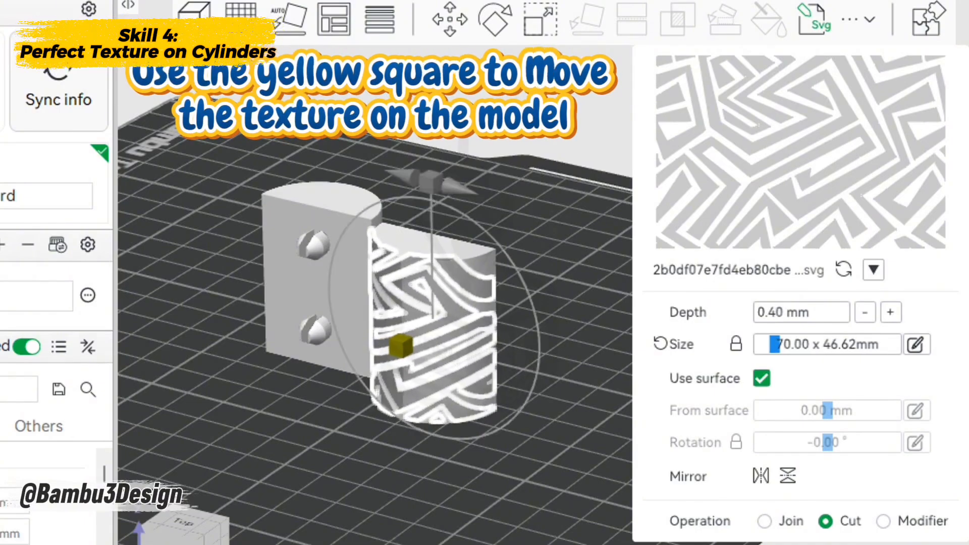
pyautogui.moveTo(497, 454); pyautogui.dragTo(414, 455)
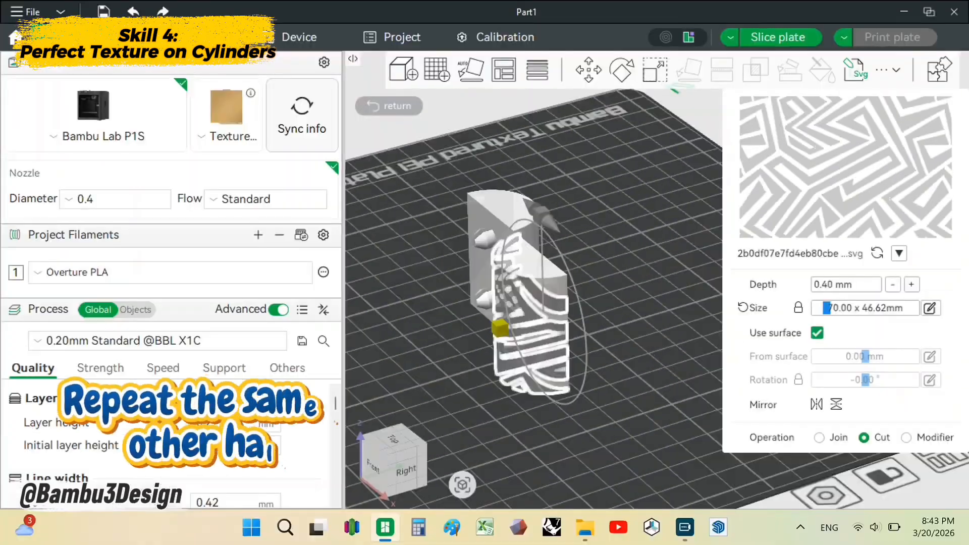
pyautogui.click(475, 461)
# Add 2b0df07e7fd4eb80cbe153f18e16a9ce.svg as an SVG part to the other cylinder half.
pyautogui.click(492, 280)
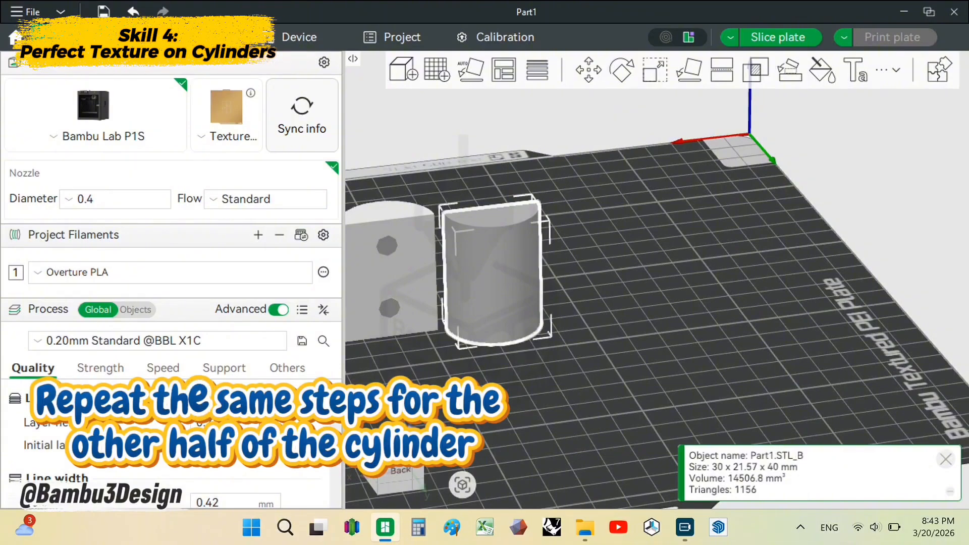
pyautogui.rightClick(520, 263)
pyautogui.moveTo(581, 224)
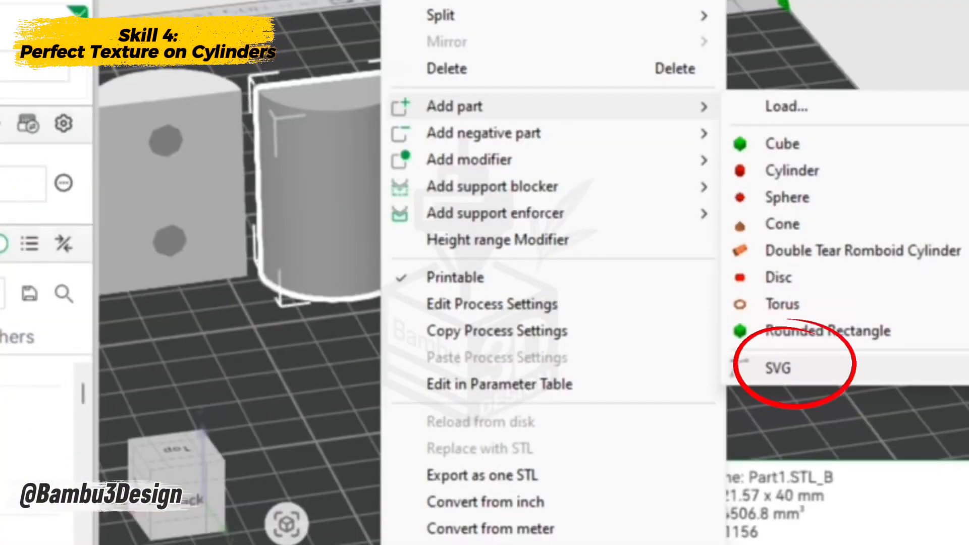
pyautogui.click(778, 368)
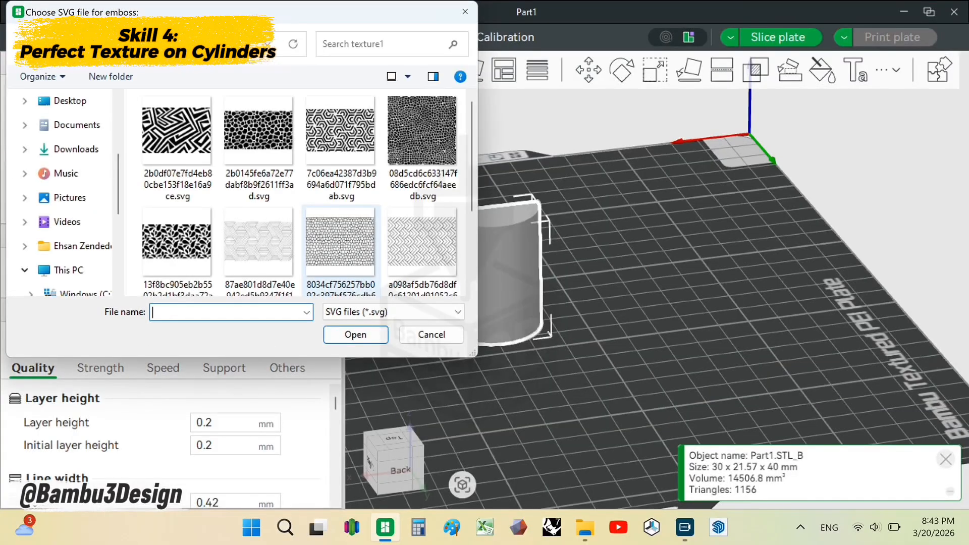
pyautogui.doubleClick(177, 146)
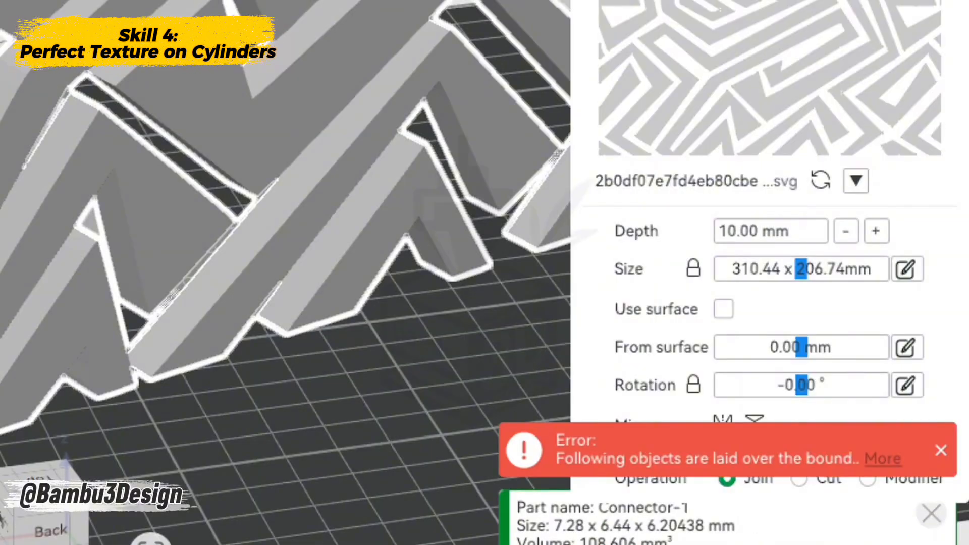
# Set the SVG texture on the second cylinder half to 0.4 mm depth and 70 mm width.
pyautogui.click(773, 233)
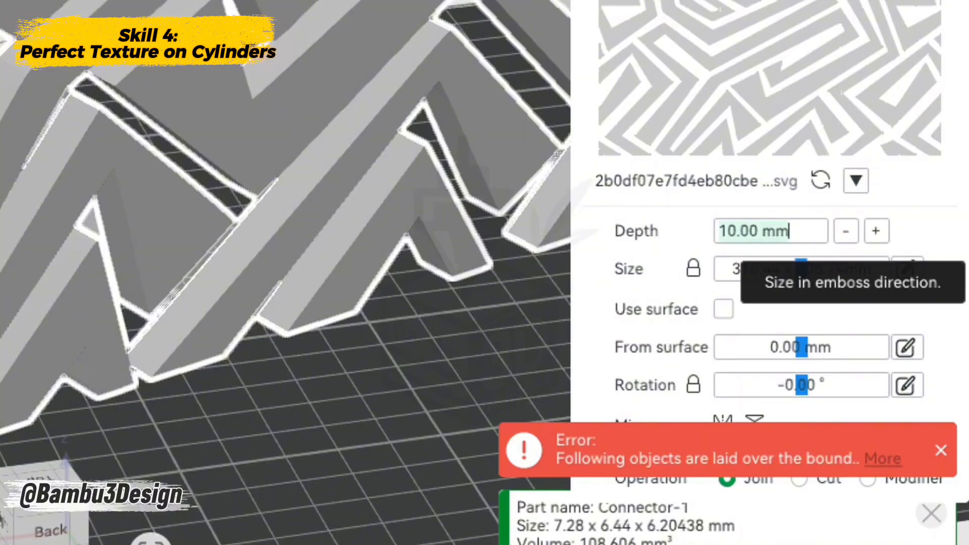
pyautogui.write('0.4')
pyautogui.press('Tab')
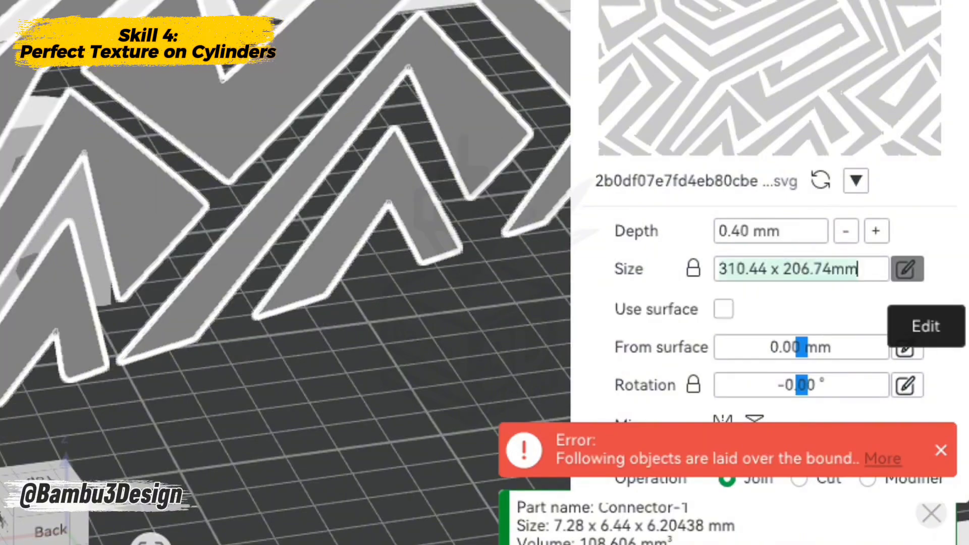
pyautogui.write('70')
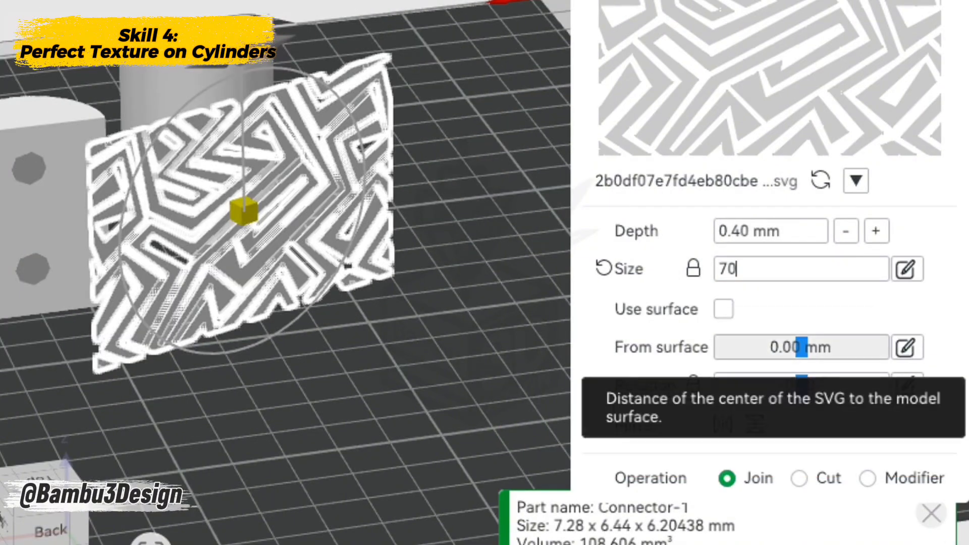
# Wrap the texture onto the second half with Use surface as a Cut, and adjust its position on the curved face.
pyautogui.click(724, 309)
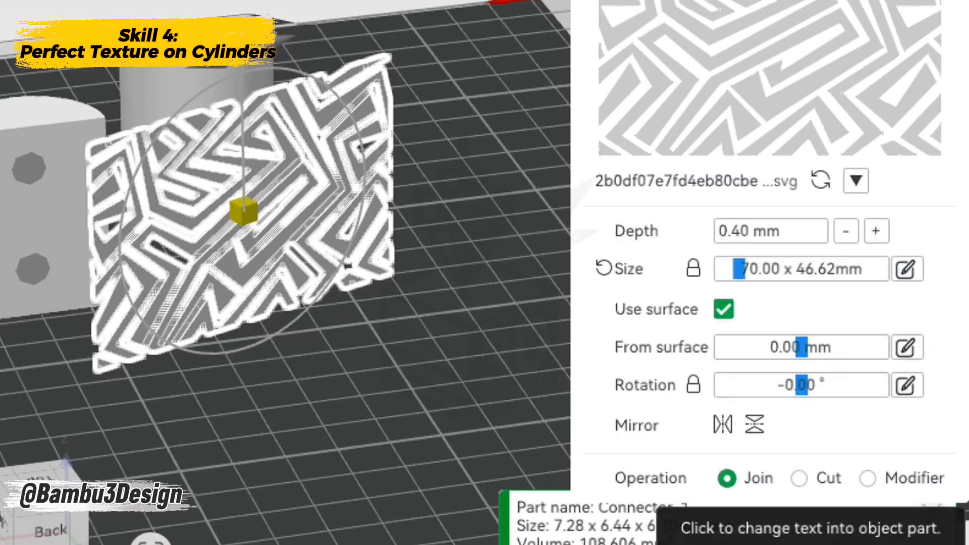
pyautogui.click(800, 479)
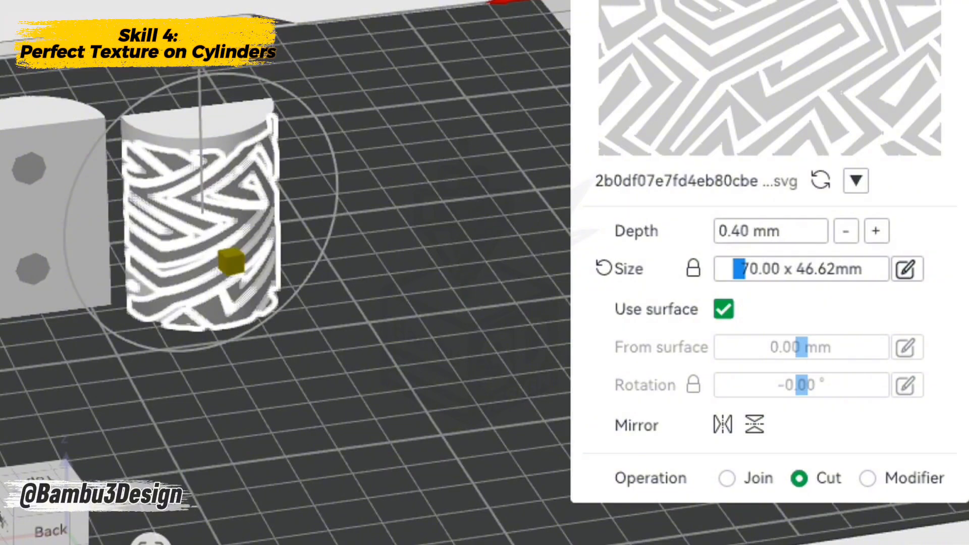
pyautogui.moveTo(232, 262); pyautogui.dragTo(230, 242)
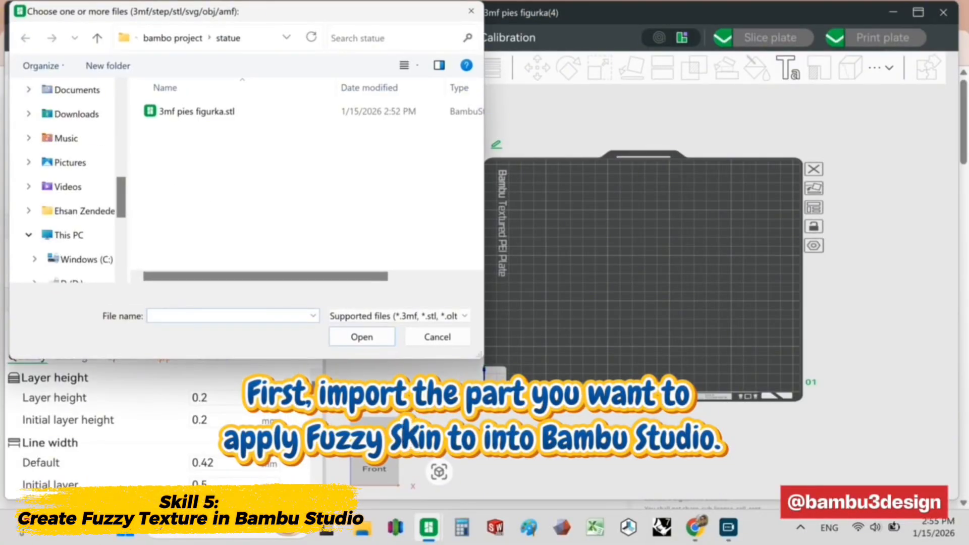
# Import 3mf pies figurka.stl from the statue folder and auto-orient it on the build plate.
pyautogui.doubleClick(197, 111)
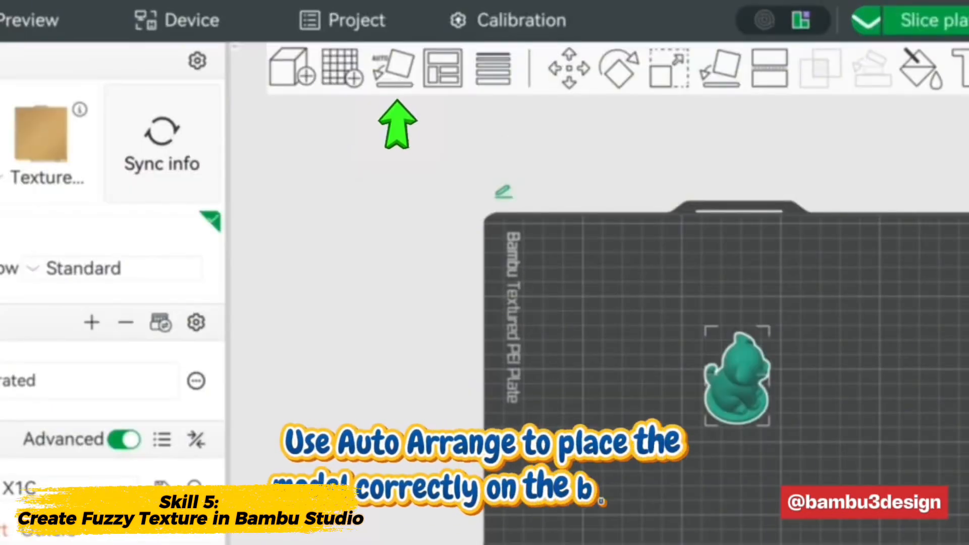
pyautogui.click(394, 70)
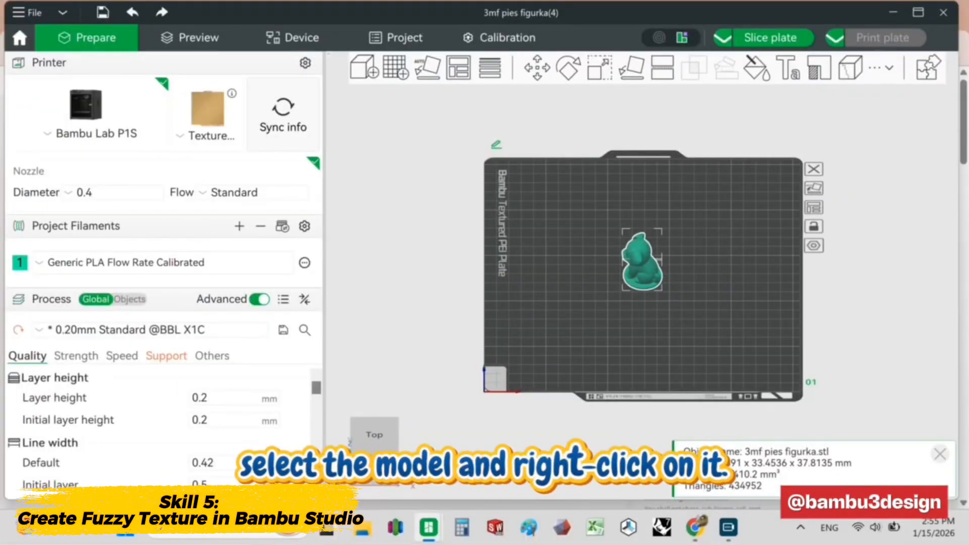
# Add a height range modifier to the figurine and extend it to three height ranges.
pyautogui.rightClick(640, 260)
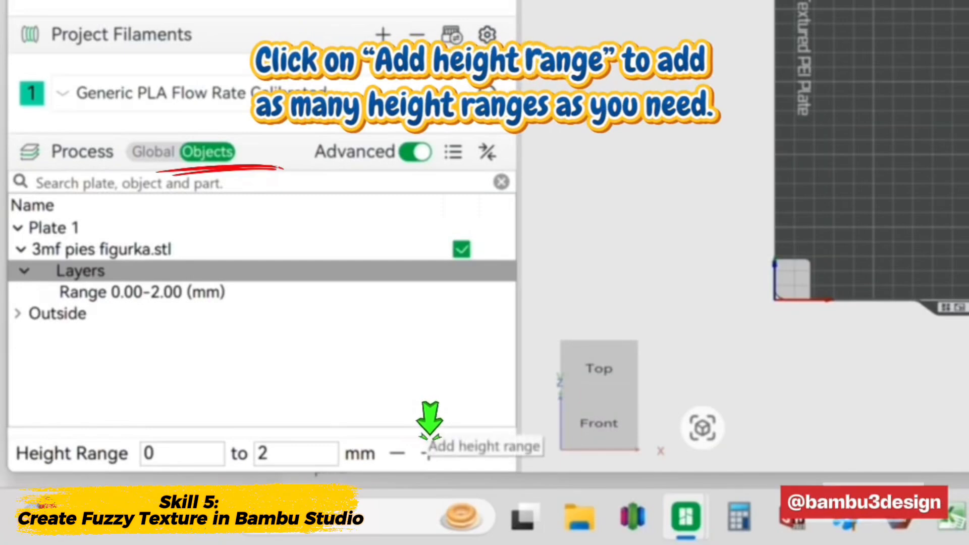
pyautogui.click(428, 454)
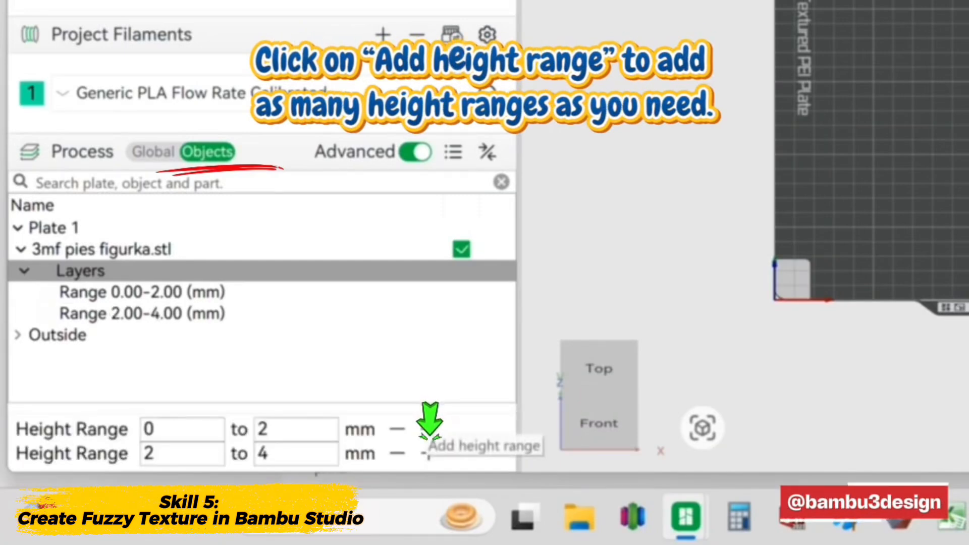
pyautogui.click(428, 453)
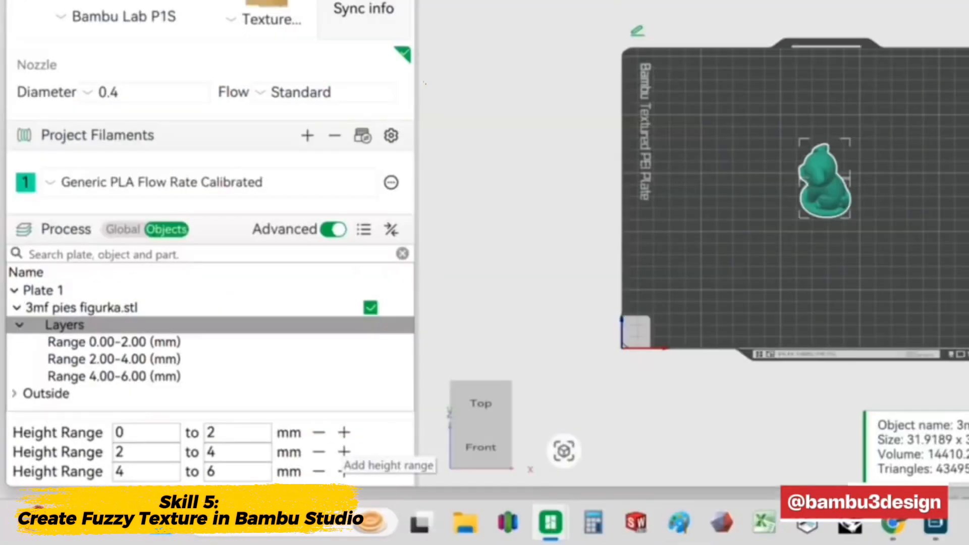
# Set the figurine's three height ranges to 0–2.42 mm, 2.42–20 mm and 20–40 mm.
pyautogui.write('.42')
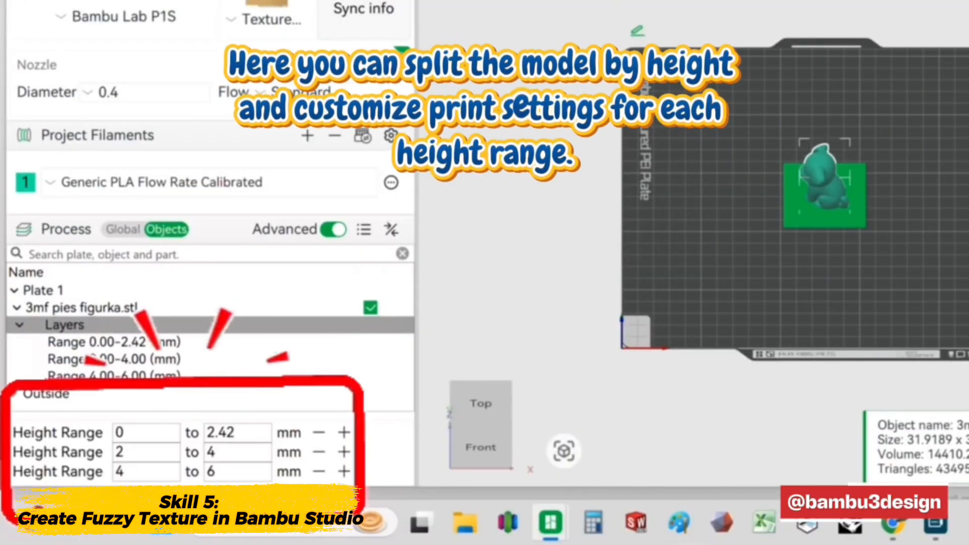
pyautogui.write('.42')
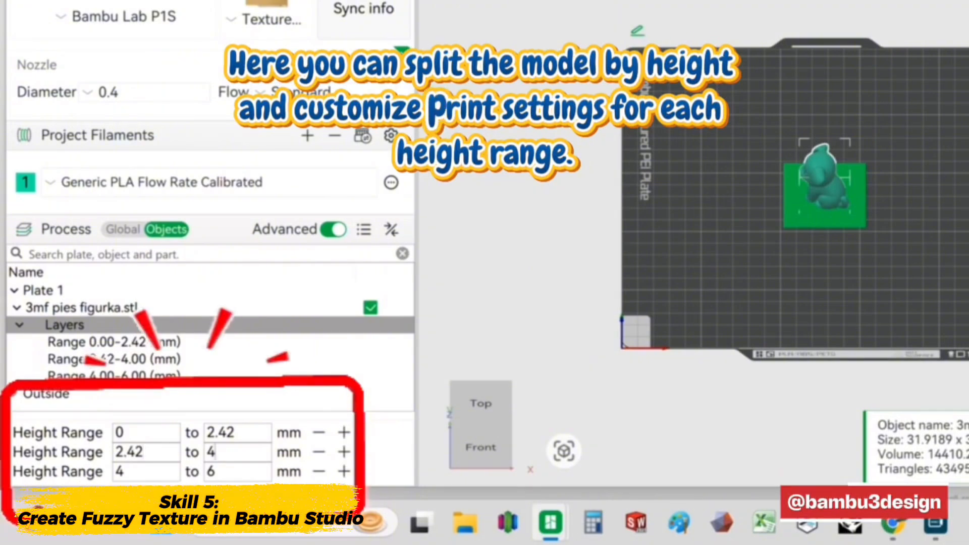
pyautogui.press('Tab')
pyautogui.press('Tab')
pyautogui.write('20')
pyautogui.press('Tab')
pyautogui.write('20.5')
pyautogui.press('Tab')
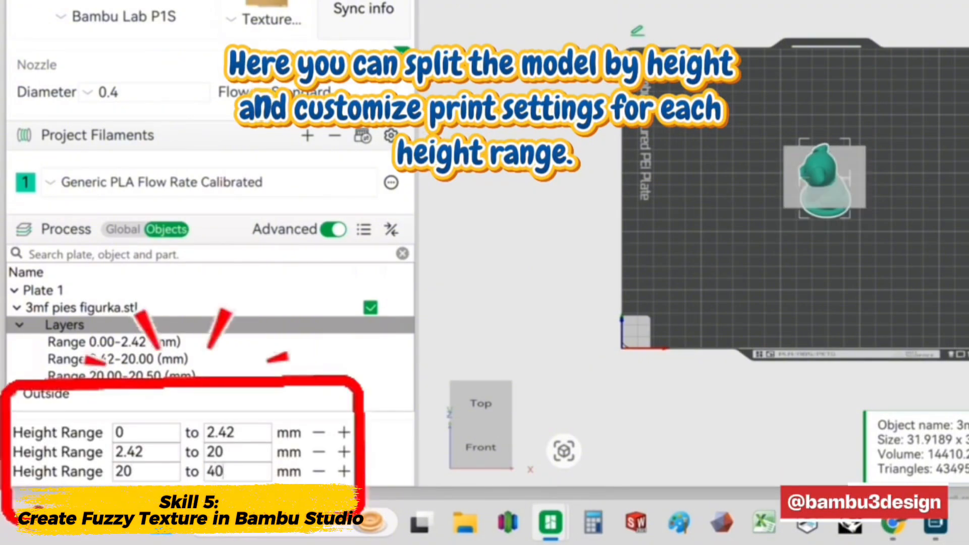
pyautogui.press('Tab')
# Set Fuzzy Skin to Contour for the 2.42–20 mm height range and open its fuzzy skin thickness for editing.
pyautogui.click(113, 342)
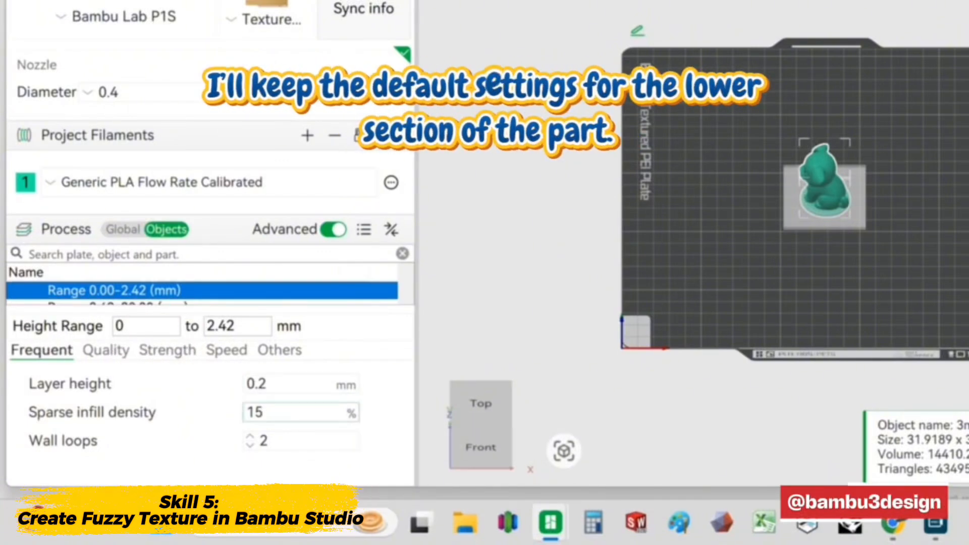
pyautogui.click(116, 303)
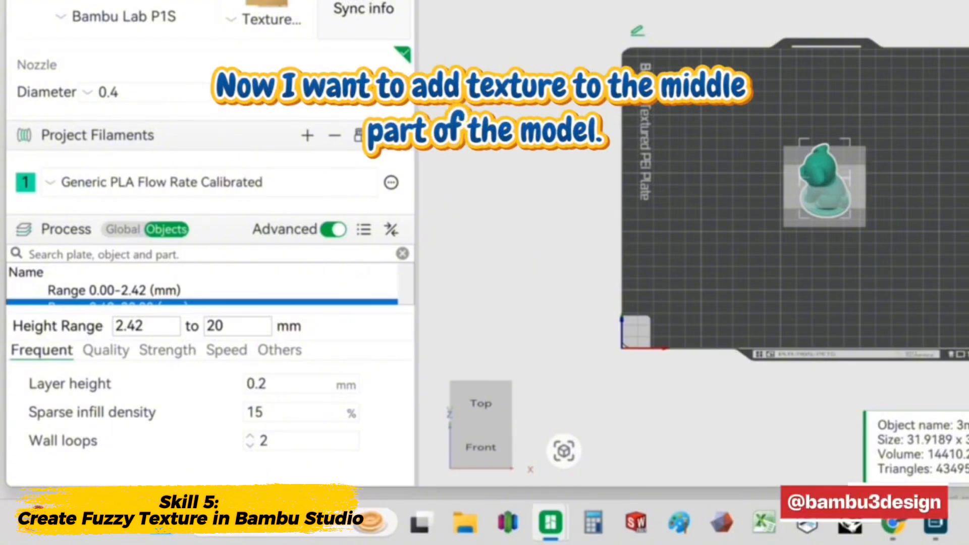
pyautogui.click(278, 350)
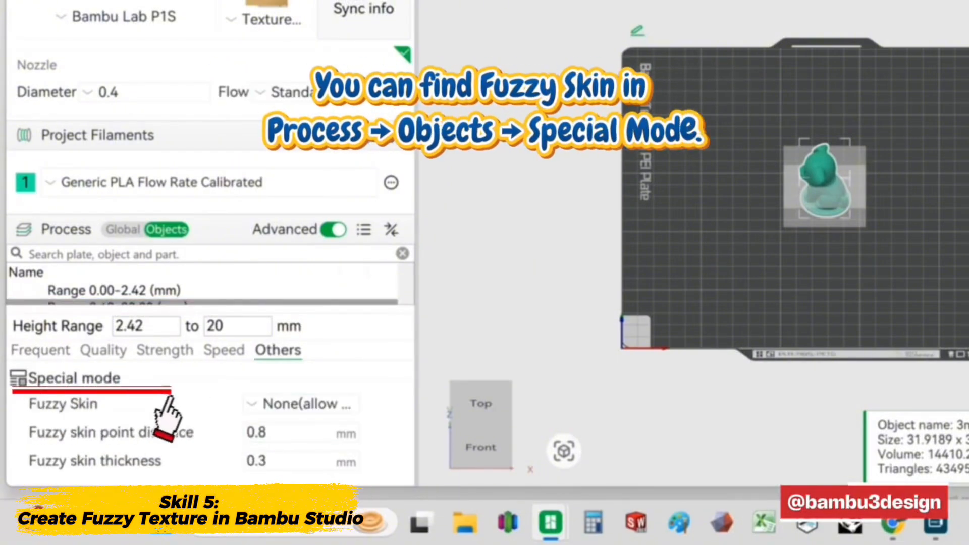
pyautogui.click(301, 404)
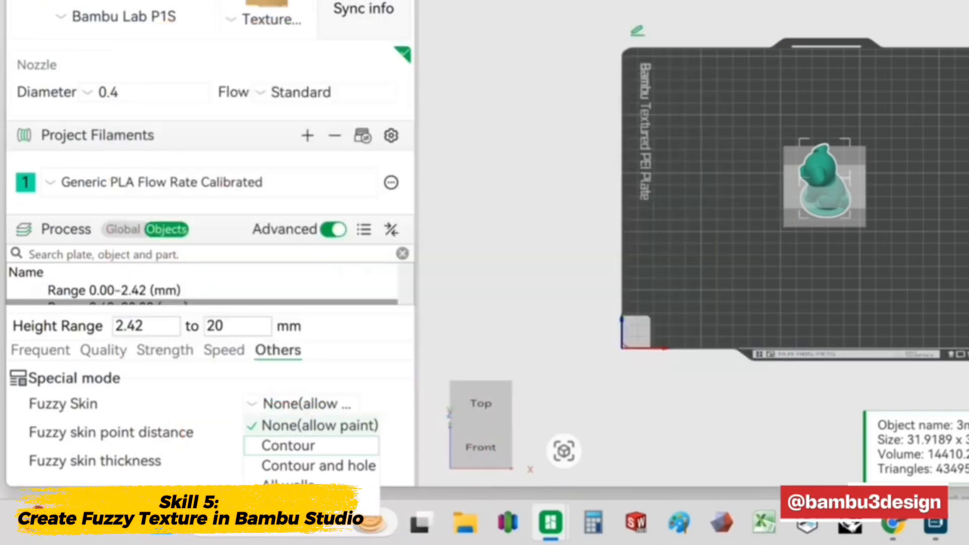
pyautogui.click(288, 445)
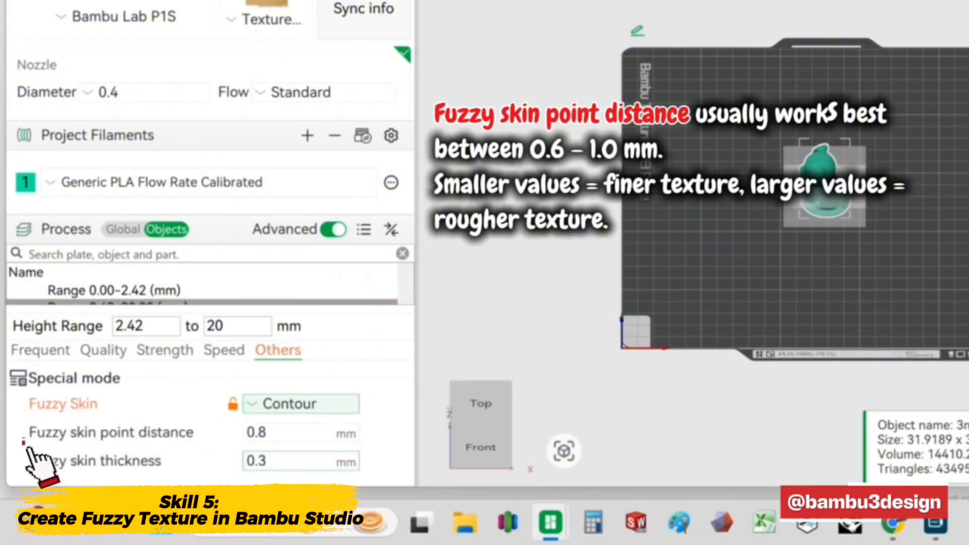
pyautogui.moveTo(269, 462); pyautogui.dragTo(259, 461)
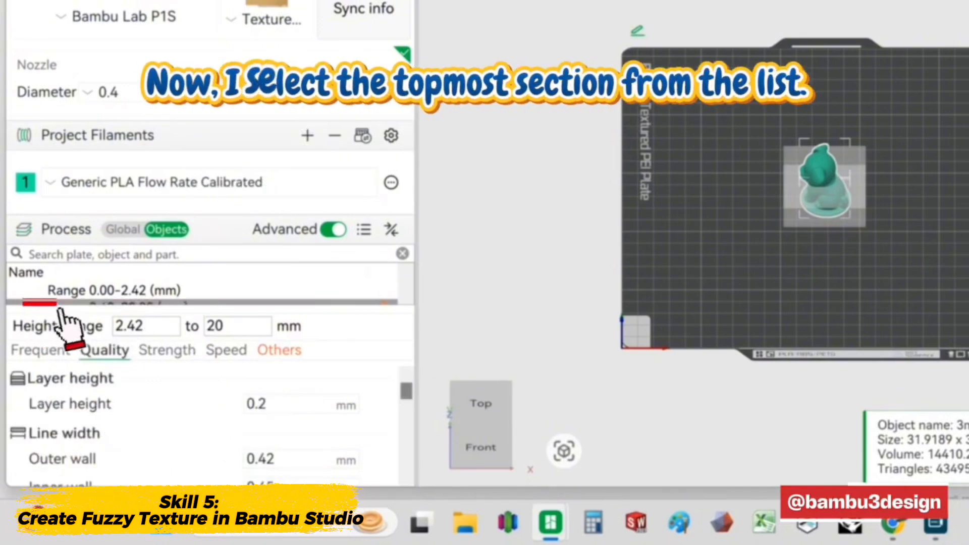
# Set the layer height to 0.1 mm for the 20–40 mm height range and open its special mode settings.
pyautogui.click(406, 297)
pyautogui.click(407, 297)
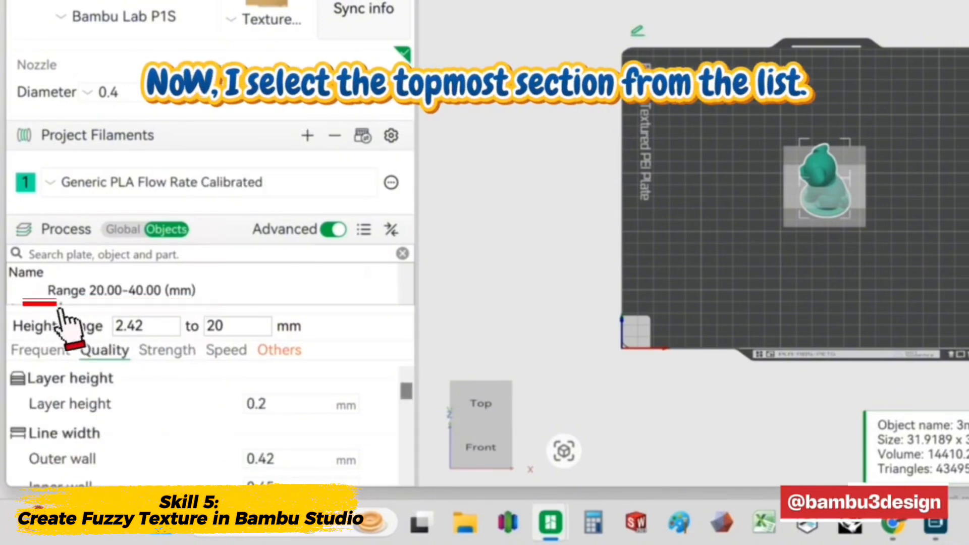
pyautogui.click(121, 291)
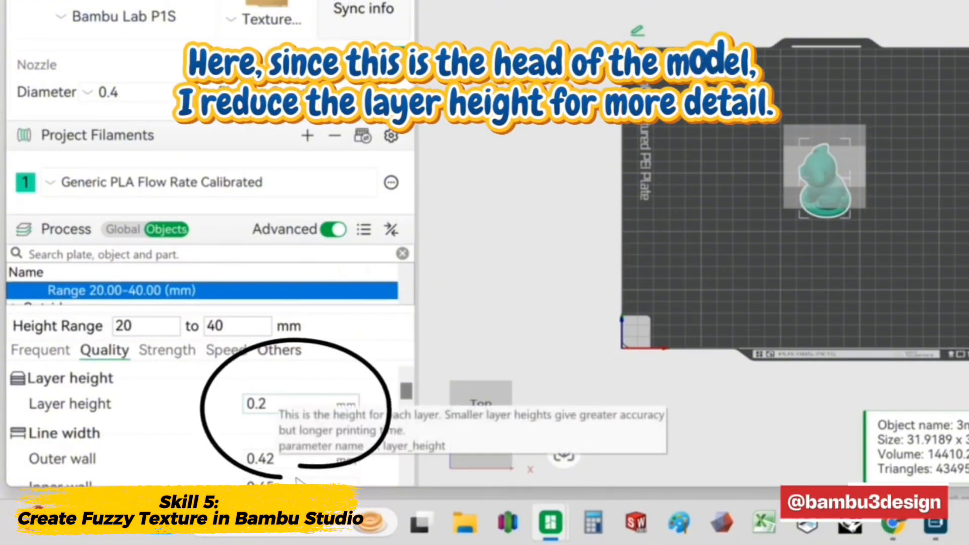
pyautogui.click(272, 404)
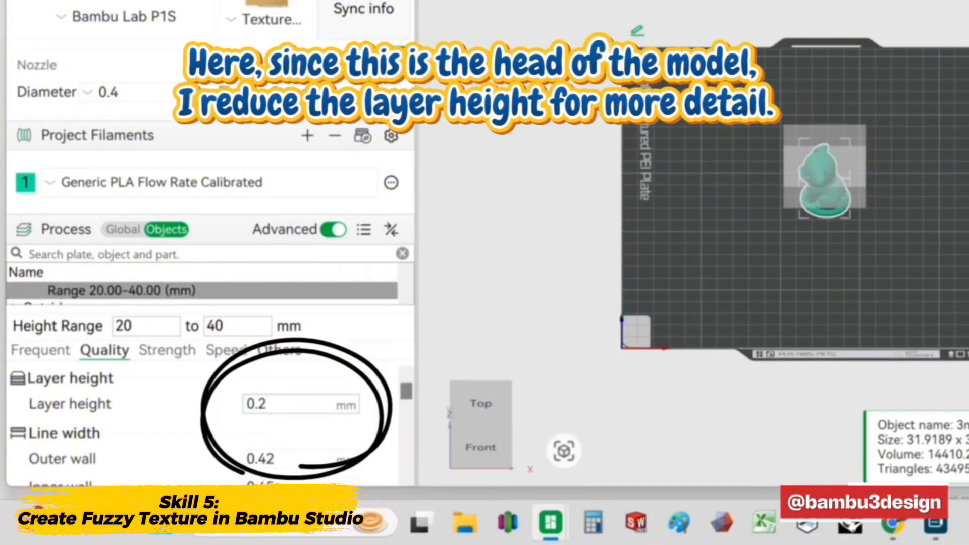
pyautogui.hotkey('shift', 'Left')
pyautogui.write('1')
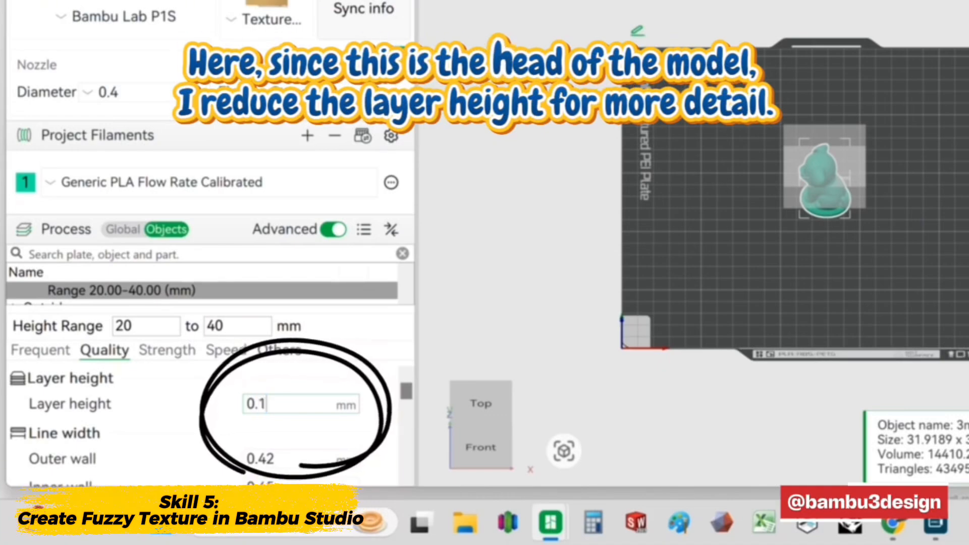
pyautogui.click(278, 350)
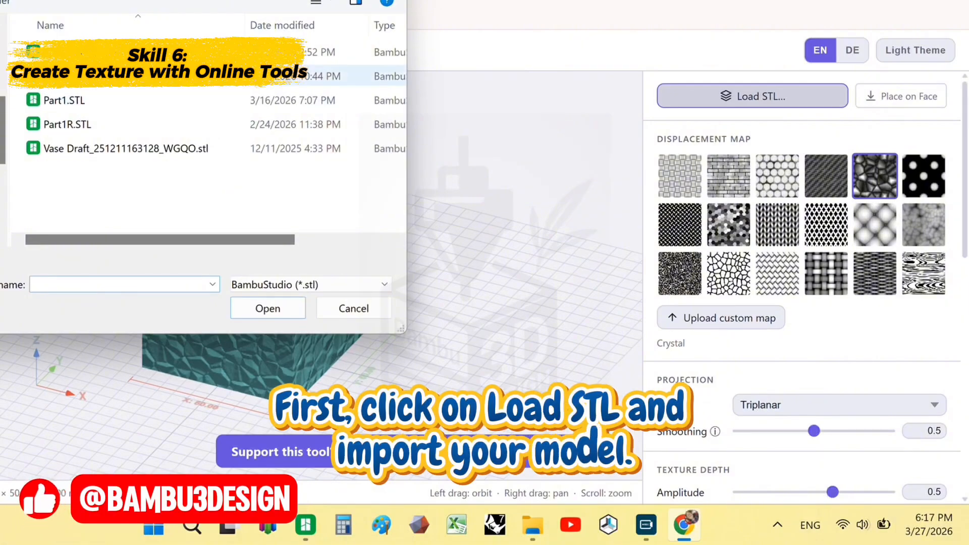
# In the online texture tool, load the hinged two-compartment box STL and place it on its base face.
pyautogui.doubleClick(71, 76)
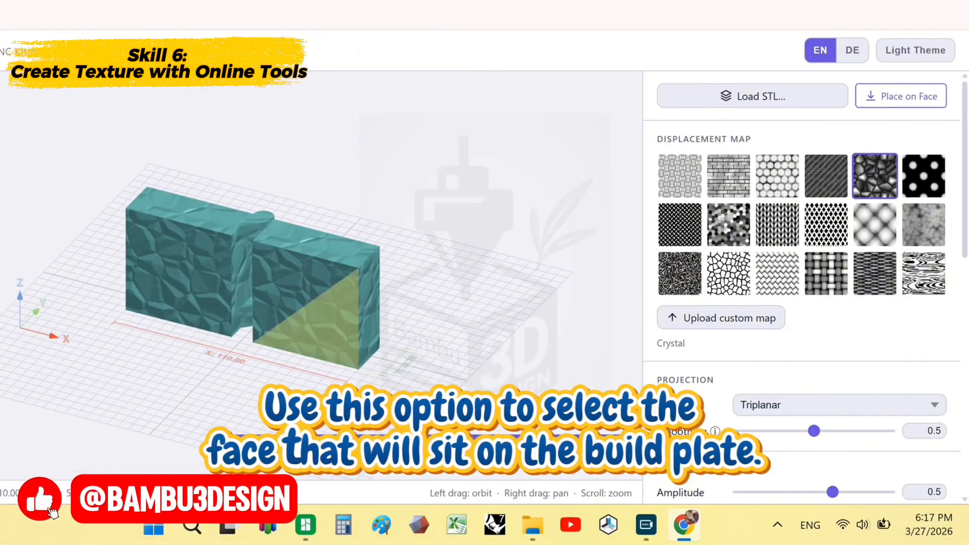
pyautogui.click(315, 318)
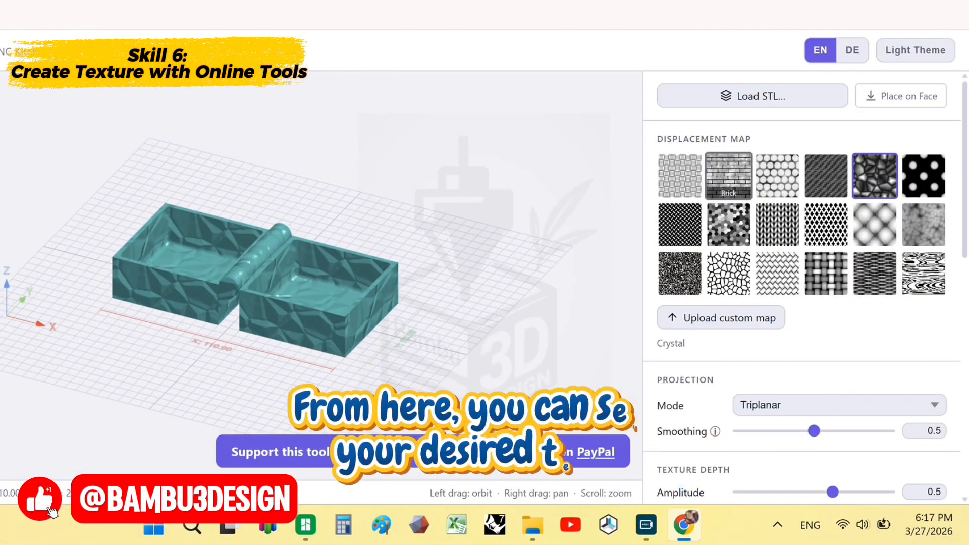
# Apply the Brick displacement map to the hinged box.
pyautogui.click(729, 175)
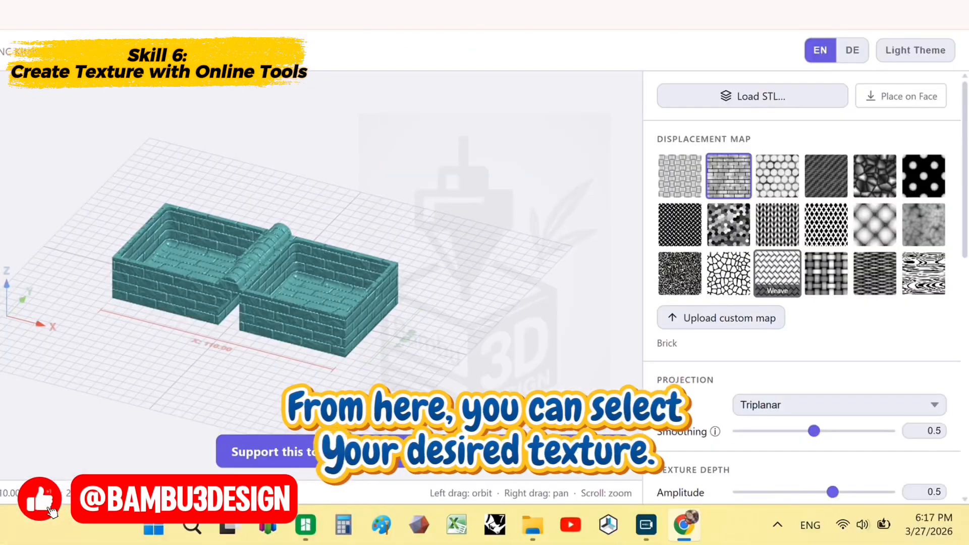
# Try the Weave and Wood displacement maps on the hinged box.
pyautogui.click(777, 273)
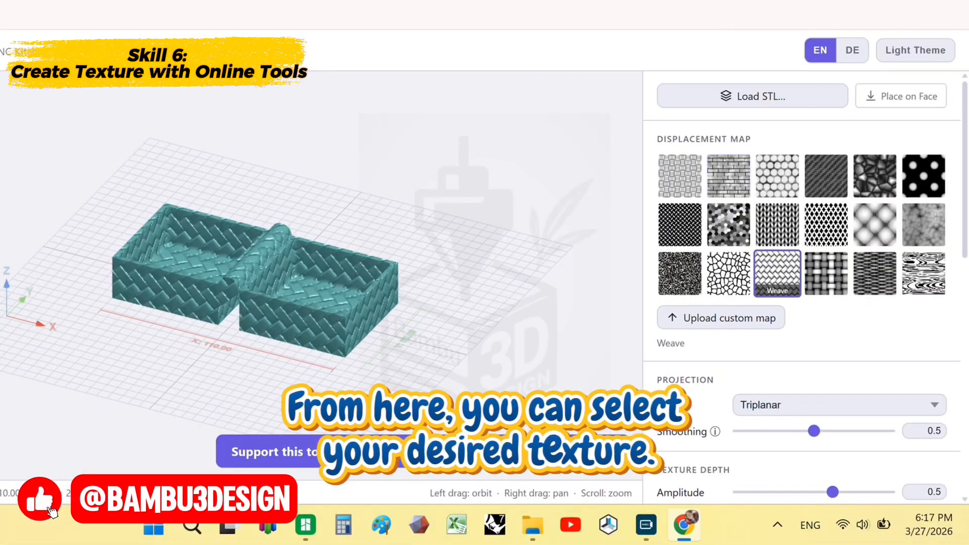
pyautogui.click(924, 273)
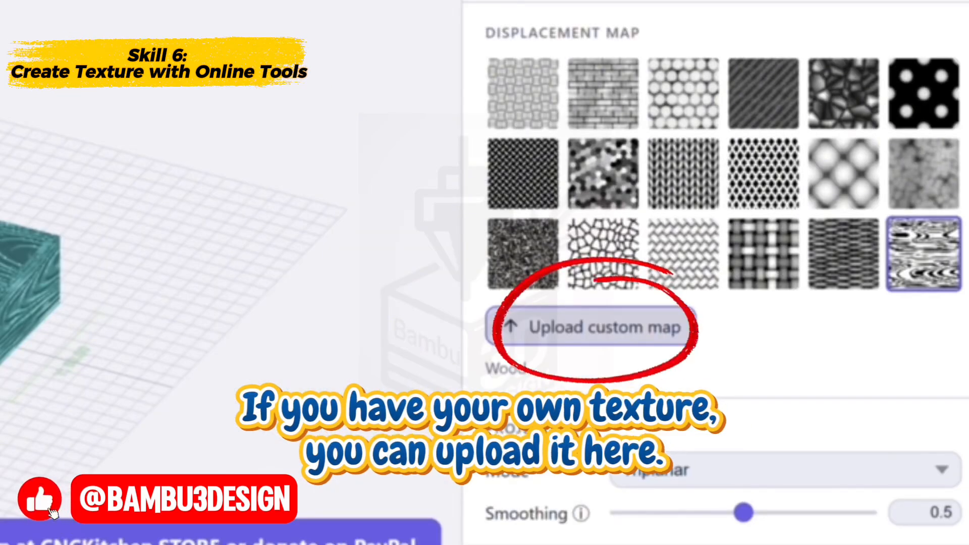
# Upload the custom displacement map 2b0df07e7fd4eb80cbe153f18e16a9ce.jpg and set its projection mode to Cubic (Box).
pyautogui.click(591, 326)
pyautogui.doubleClick(68, 74)
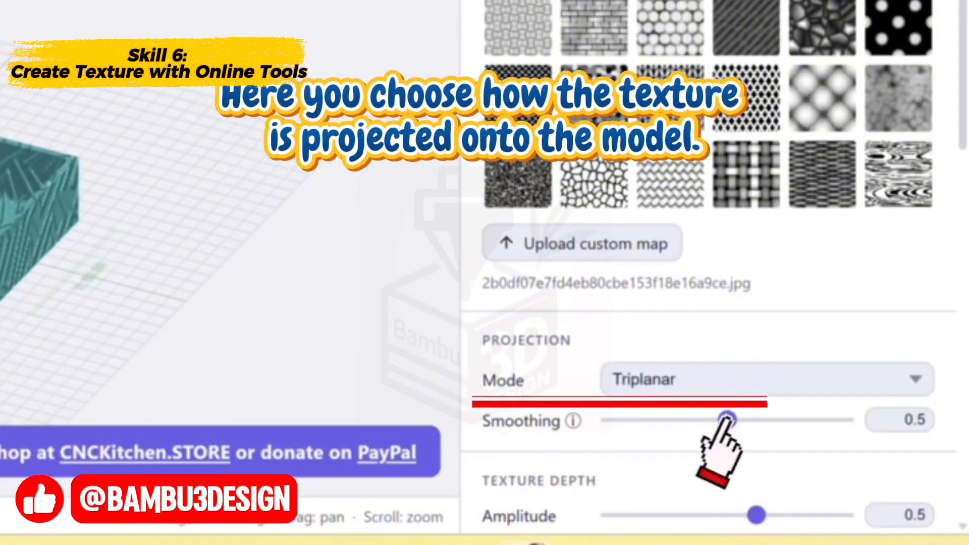
pyautogui.click(767, 380)
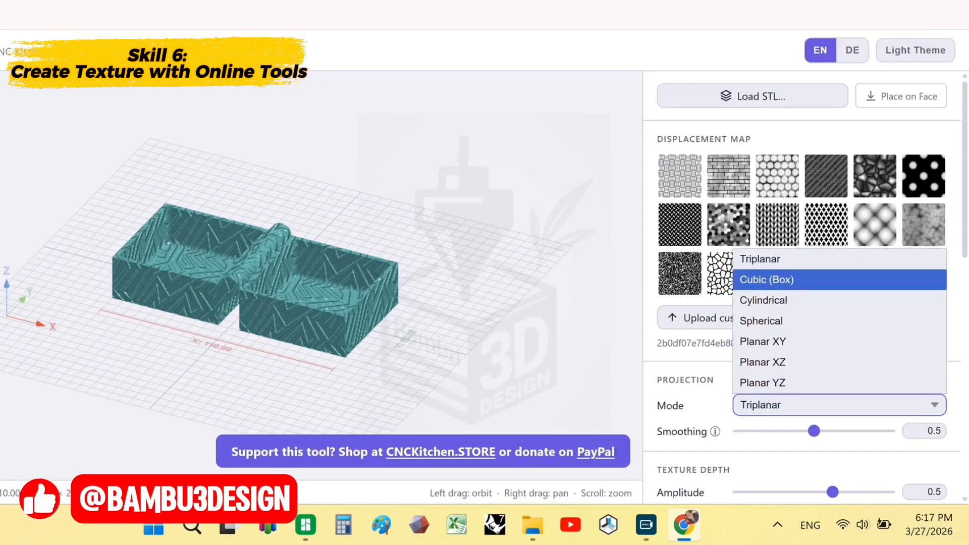
pyautogui.click(767, 280)
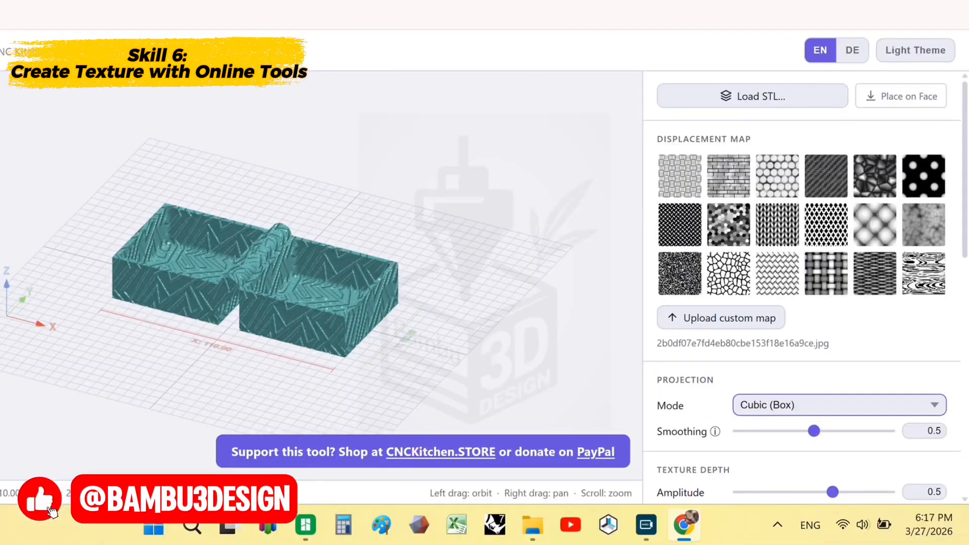
# Turn on the 3D preview of the displacement and set the linked U and V texture scale to 0.38.
pyautogui.scroll(-4, 802, 303)
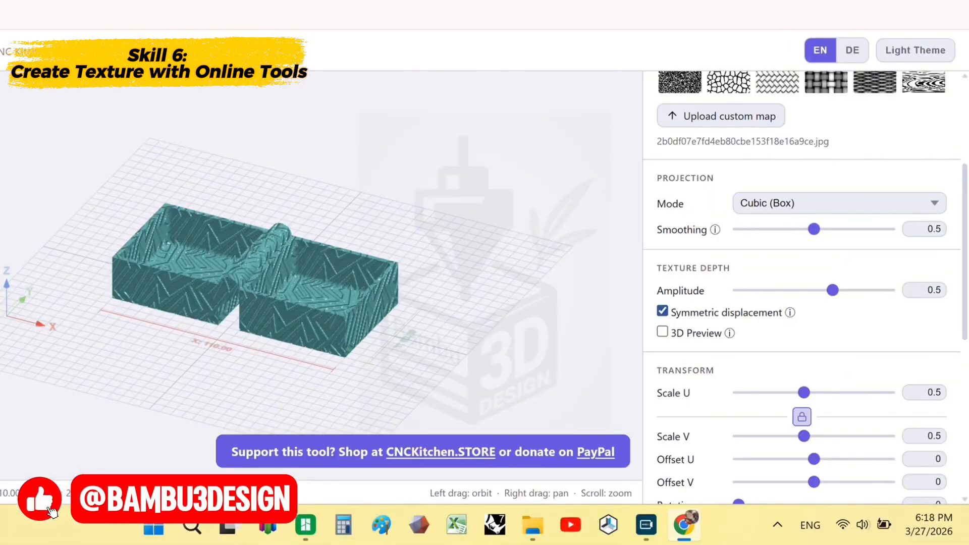
pyautogui.moveTo(790, 313)
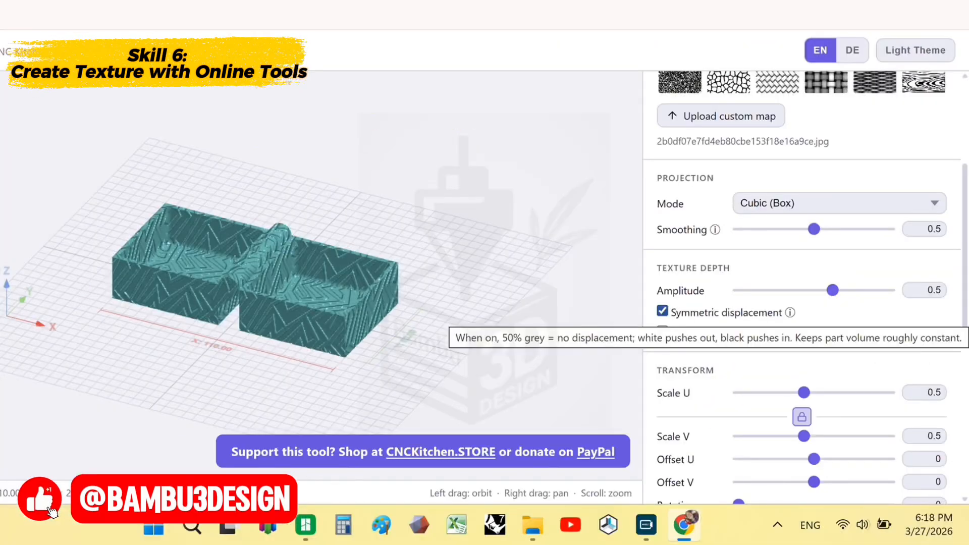
pyautogui.moveTo(730, 332)
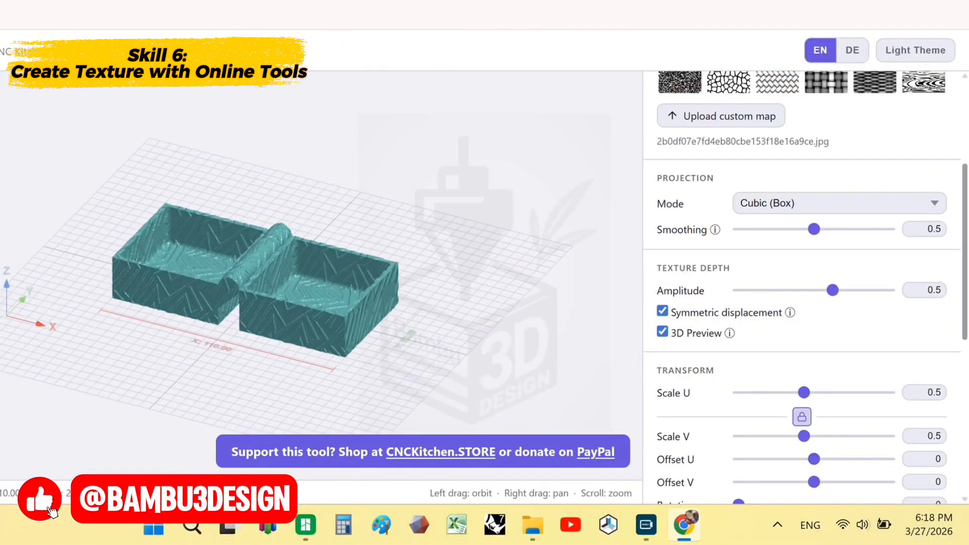
pyautogui.scroll(-4, 803, 288)
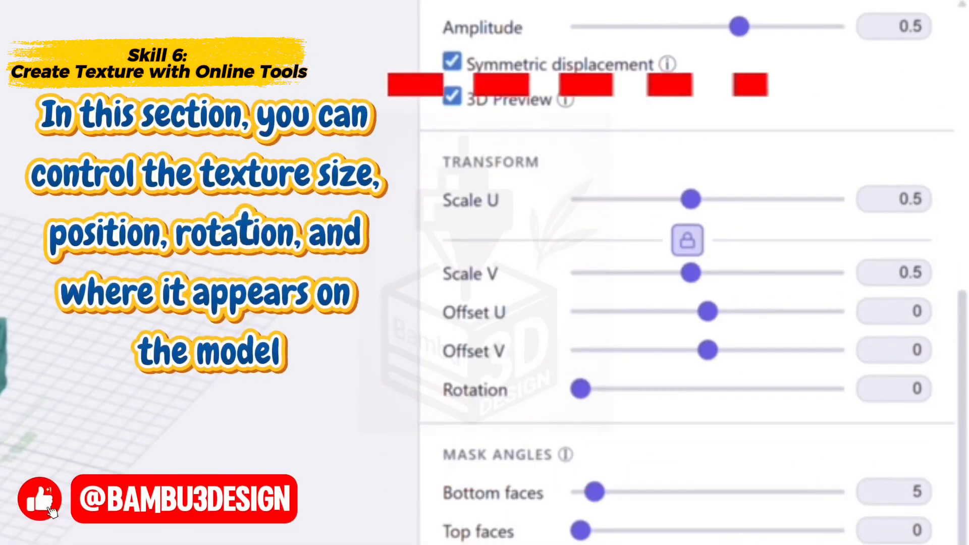
pyautogui.moveTo(691, 199); pyautogui.dragTo(705, 200)
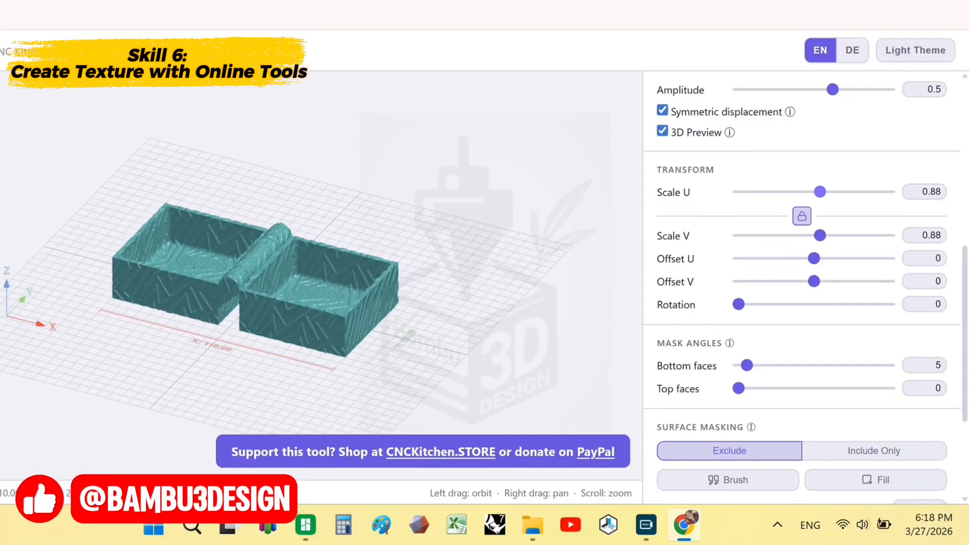
pyautogui.moveTo(821, 192); pyautogui.dragTo(796, 191)
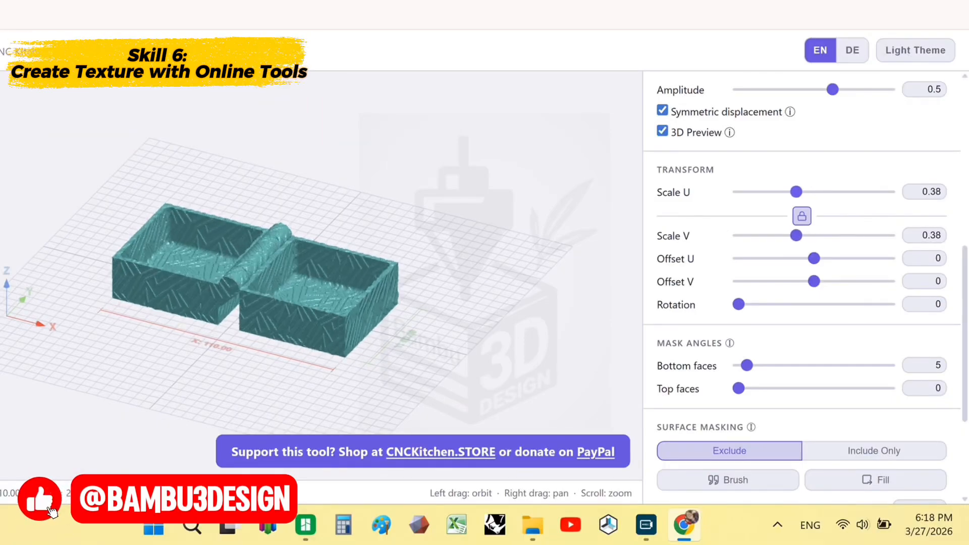
# Restrict the texture to the outer side walls of both box compartments, using Include Only surface selection with Fill.
pyautogui.scroll(-5, 806, 286)
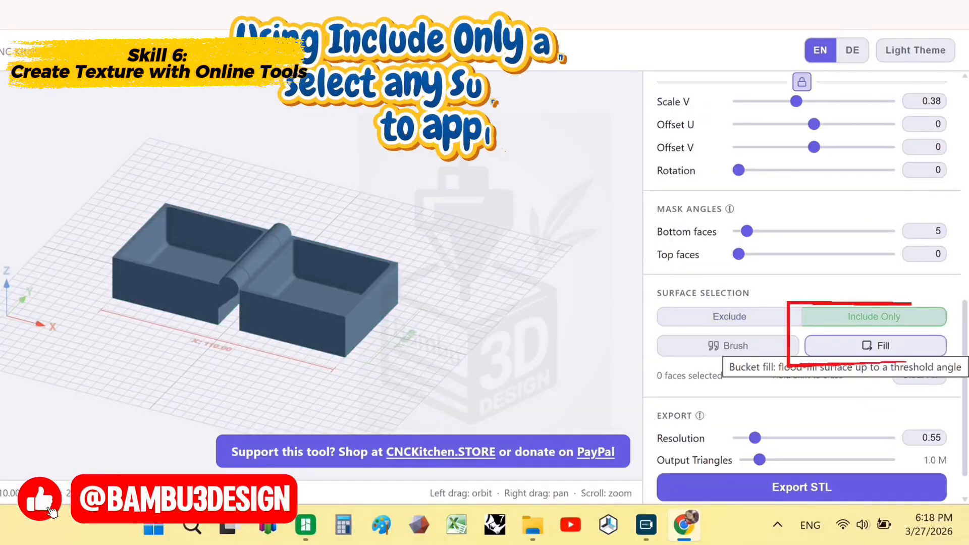
pyautogui.click(876, 346)
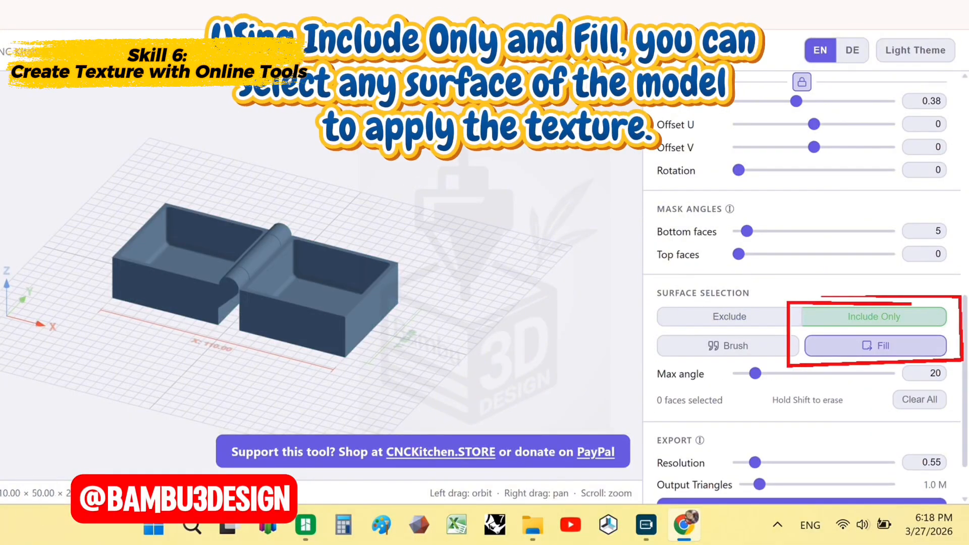
pyautogui.click(373, 314)
pyautogui.click(298, 324)
pyautogui.click(174, 292)
pyautogui.click(229, 310)
pyautogui.moveTo(230, 366); pyautogui.dragTo(318, 377)
pyautogui.click(164, 336)
pyautogui.moveTo(167, 376); pyautogui.dragTo(366, 377)
pyautogui.click(338, 290)
pyautogui.click(245, 329)
pyautogui.moveTo(283, 376); pyautogui.dragTo(215, 374)
# Export the textured box as STL with resolution 5.00 and 10.0 M output triangles, dismissing the support notice.
pyautogui.moveTo(965, 381); pyautogui.dragTo(965, 407)
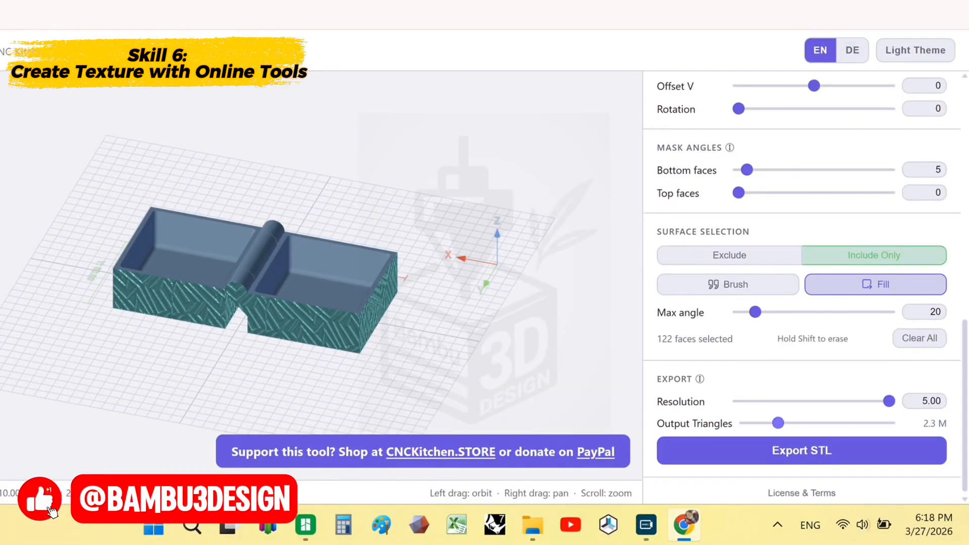
pyautogui.click(802, 451)
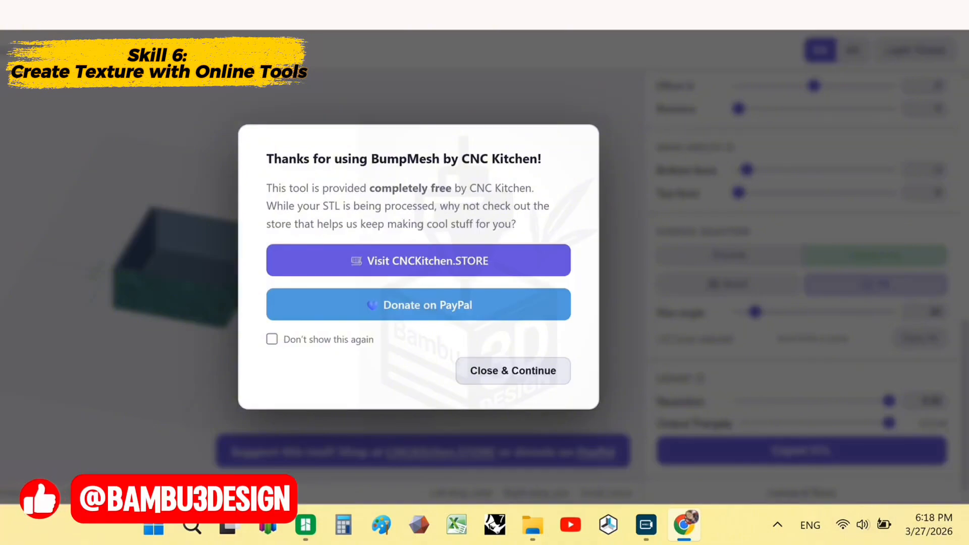
pyautogui.click(513, 371)
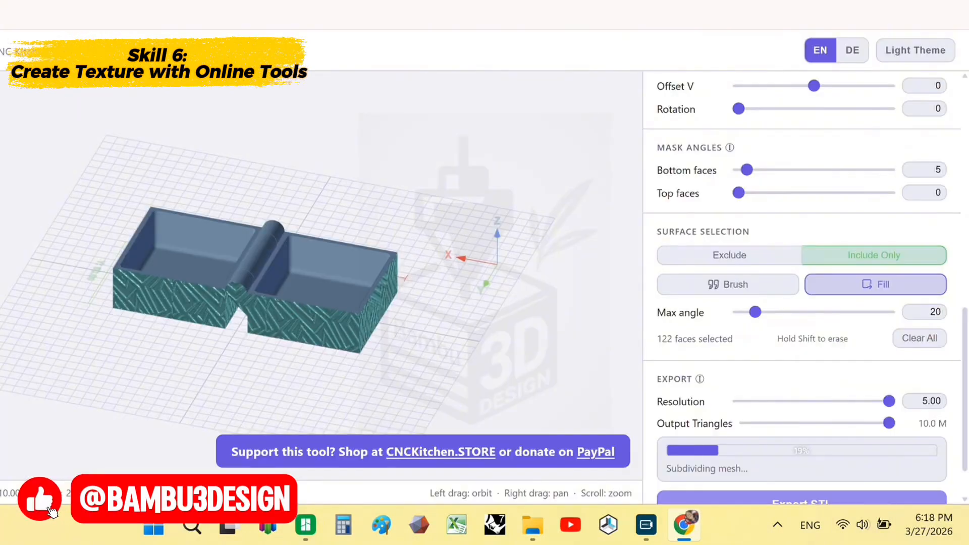